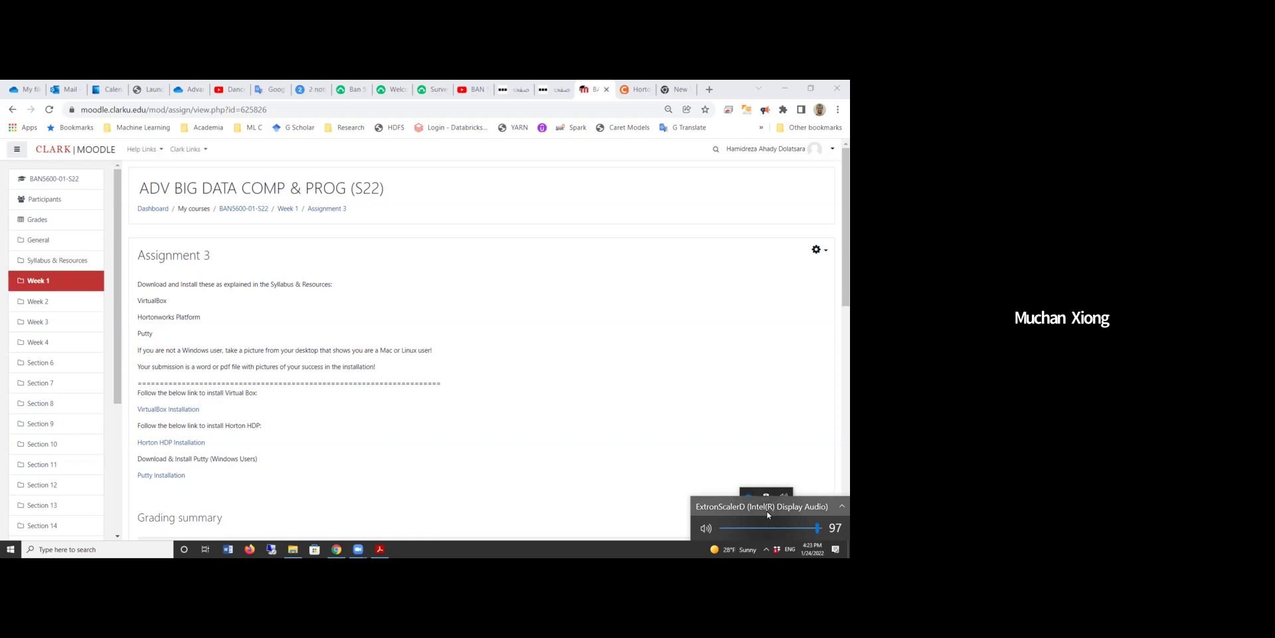
Switch audio output to the Realtek speakers, then back to the Extron display.
left_click(759, 506)
left_click(759, 504)
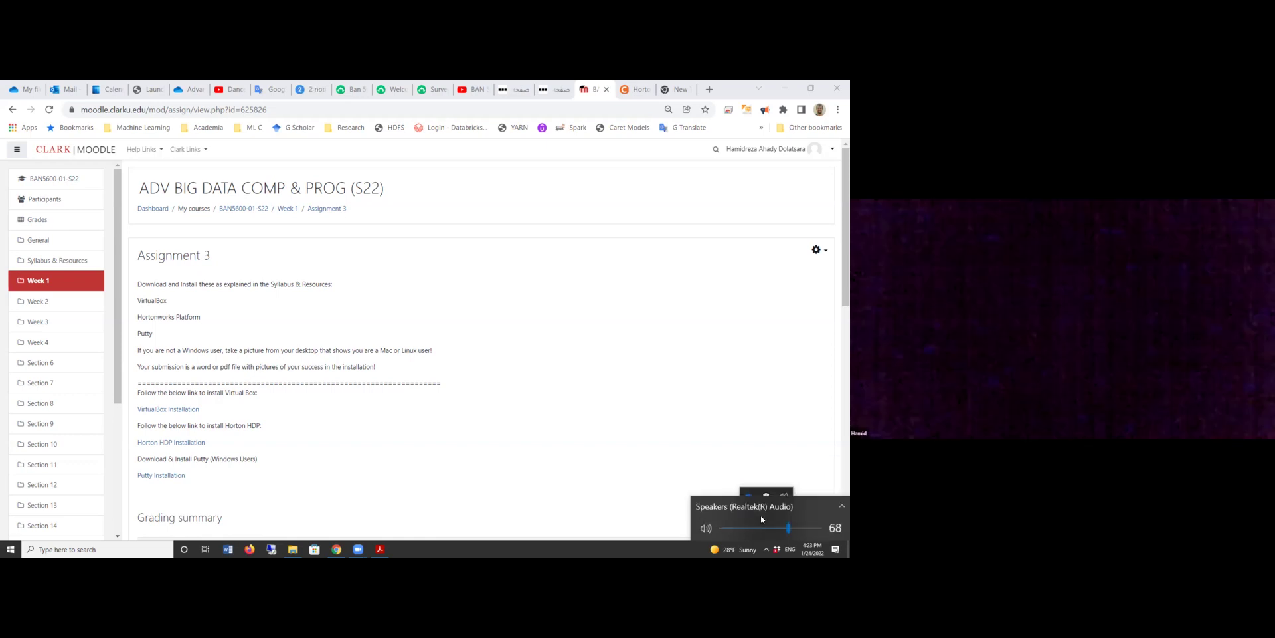
left_click(761, 508)
left_click(760, 487)
left_click(352, 346)
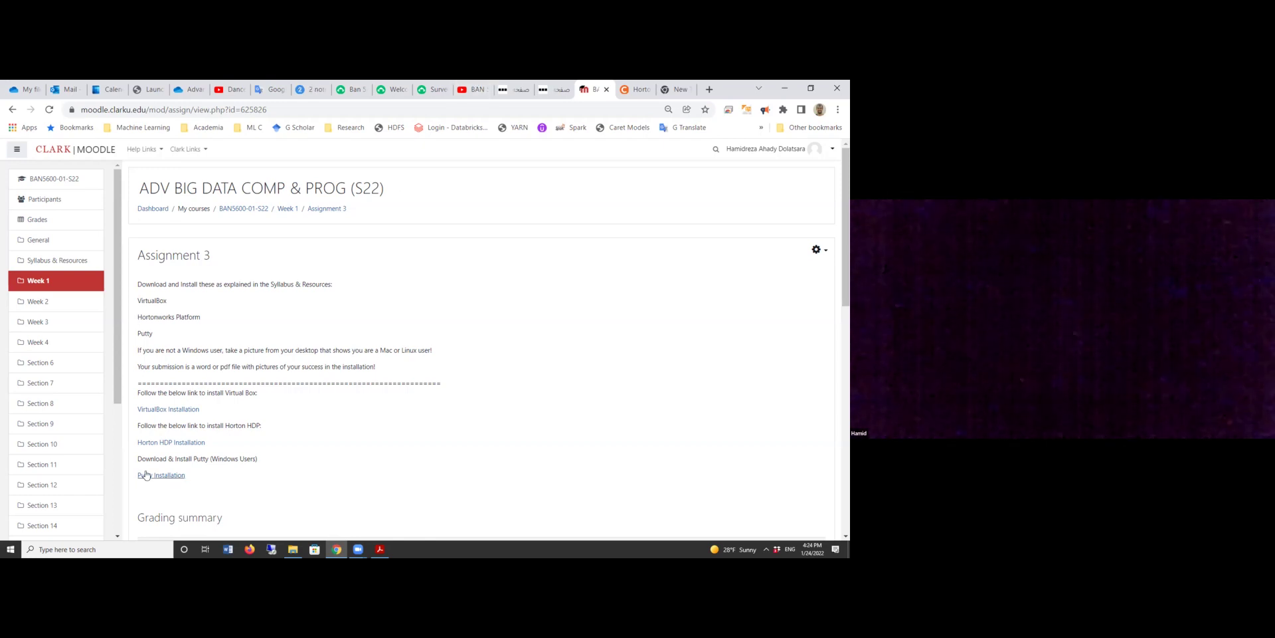
Start downloading the VirtualBox installer for Windows hosts from the installation page.
left_click(172, 410)
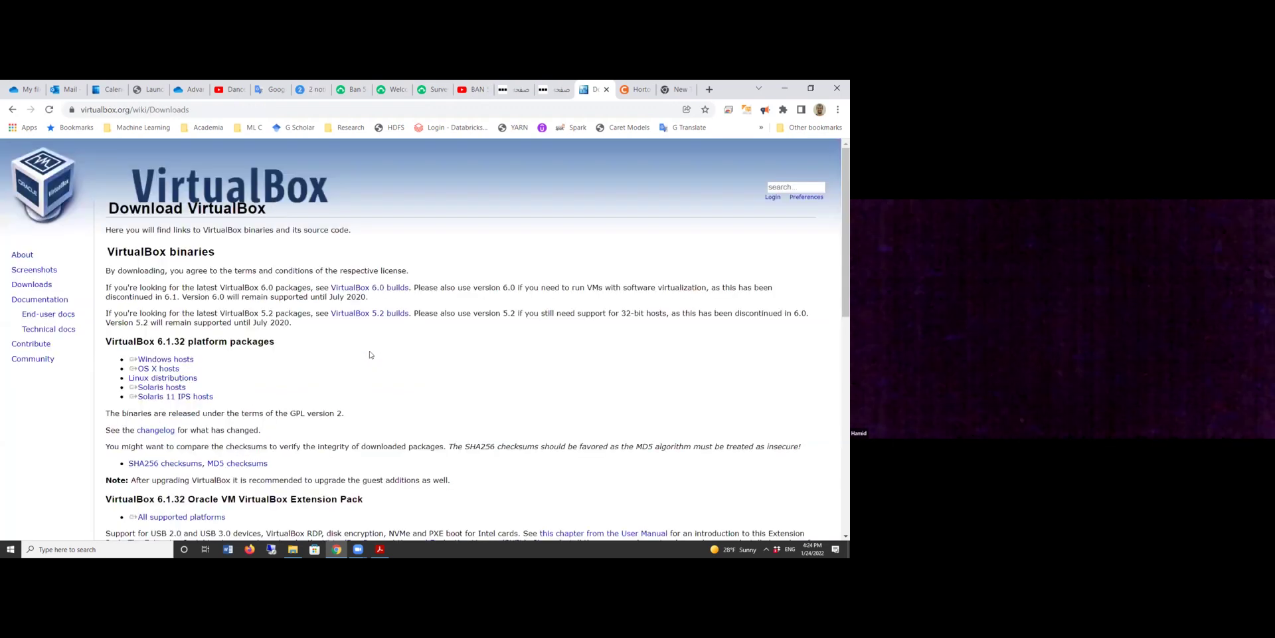
scroll(371, 354, "down", 2)
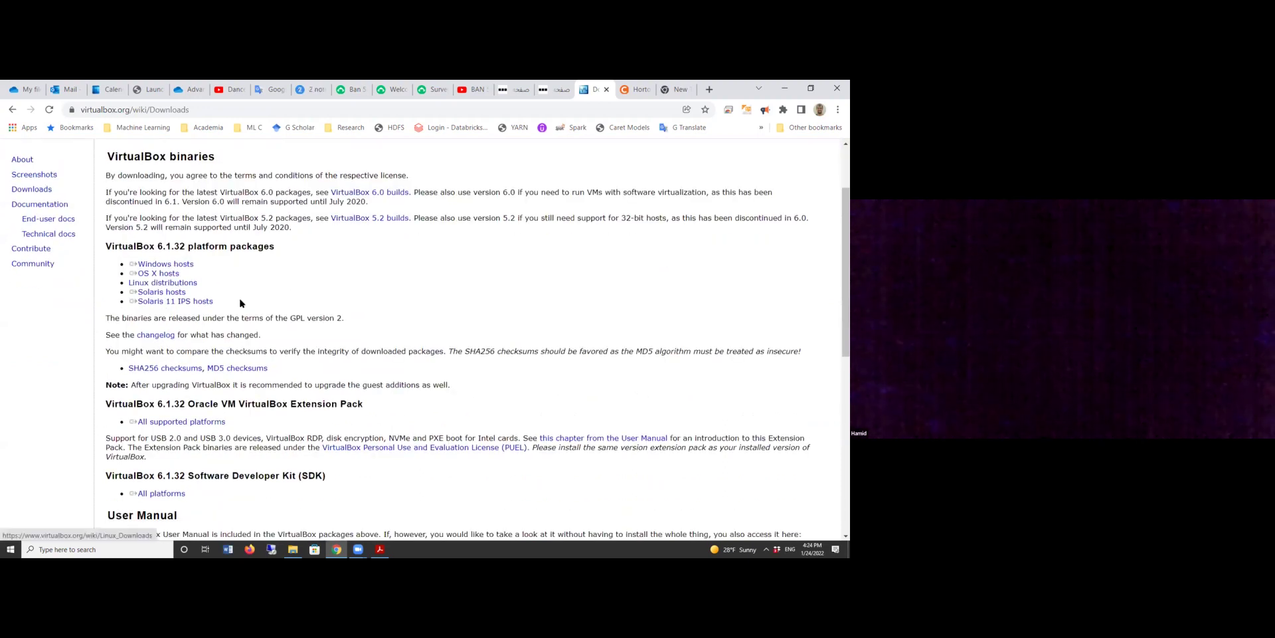
left_click_drag(127, 265, 207, 267)
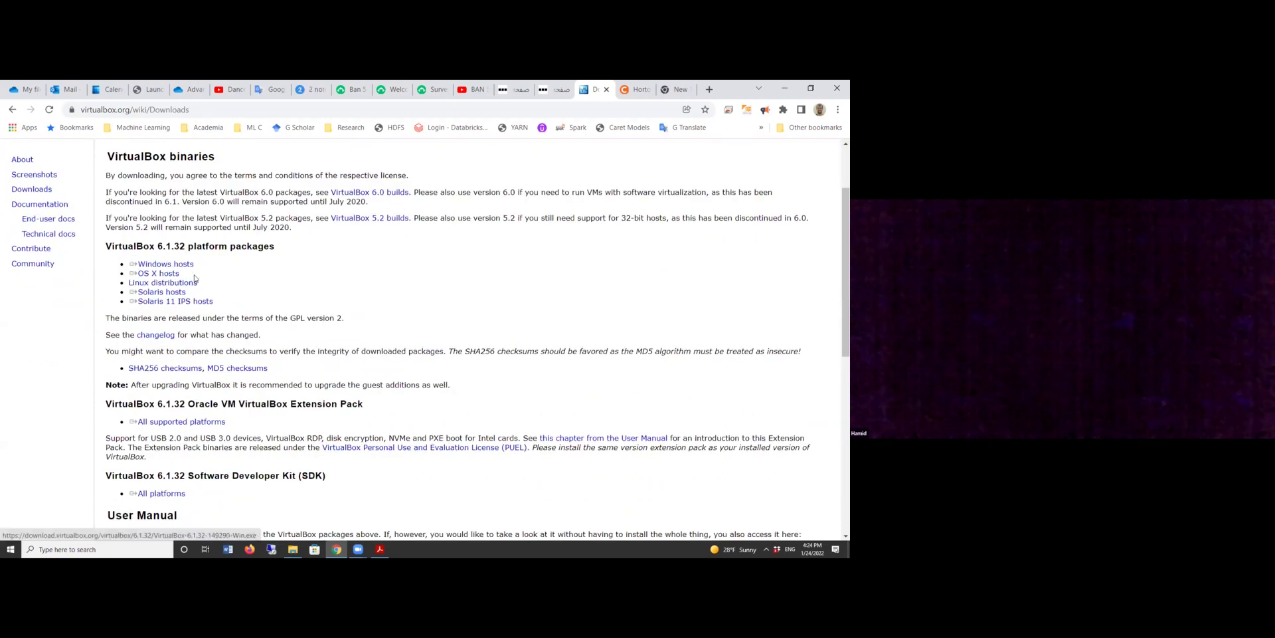
triple_click(169, 276)
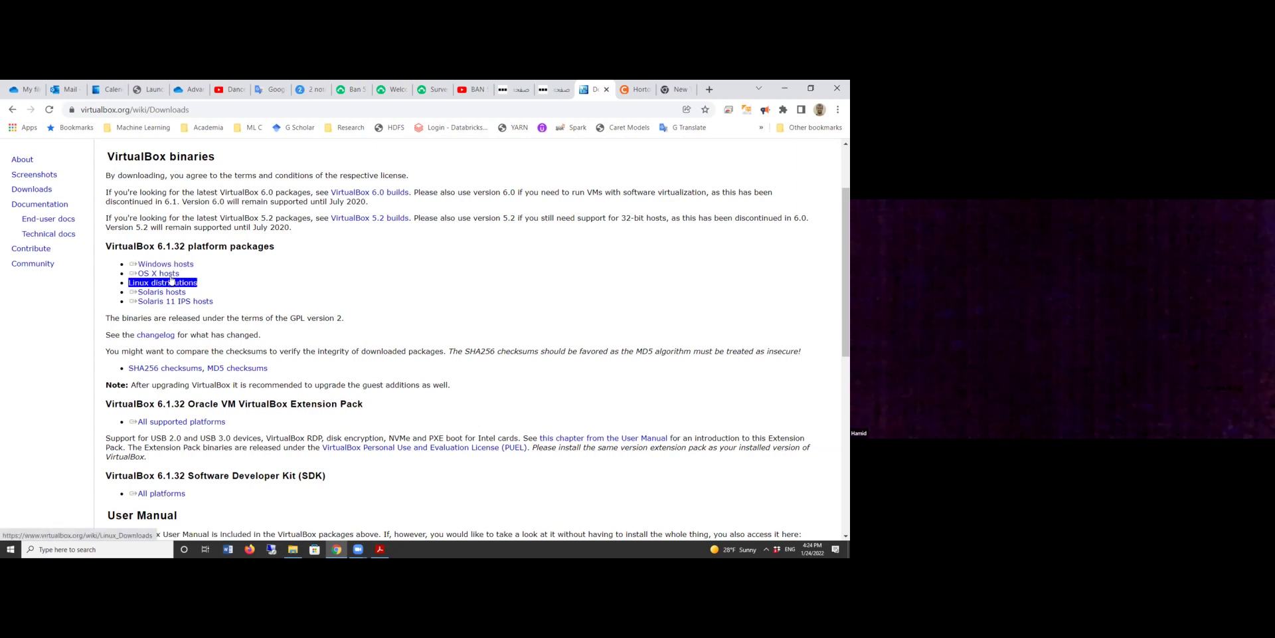
left_click(171, 265)
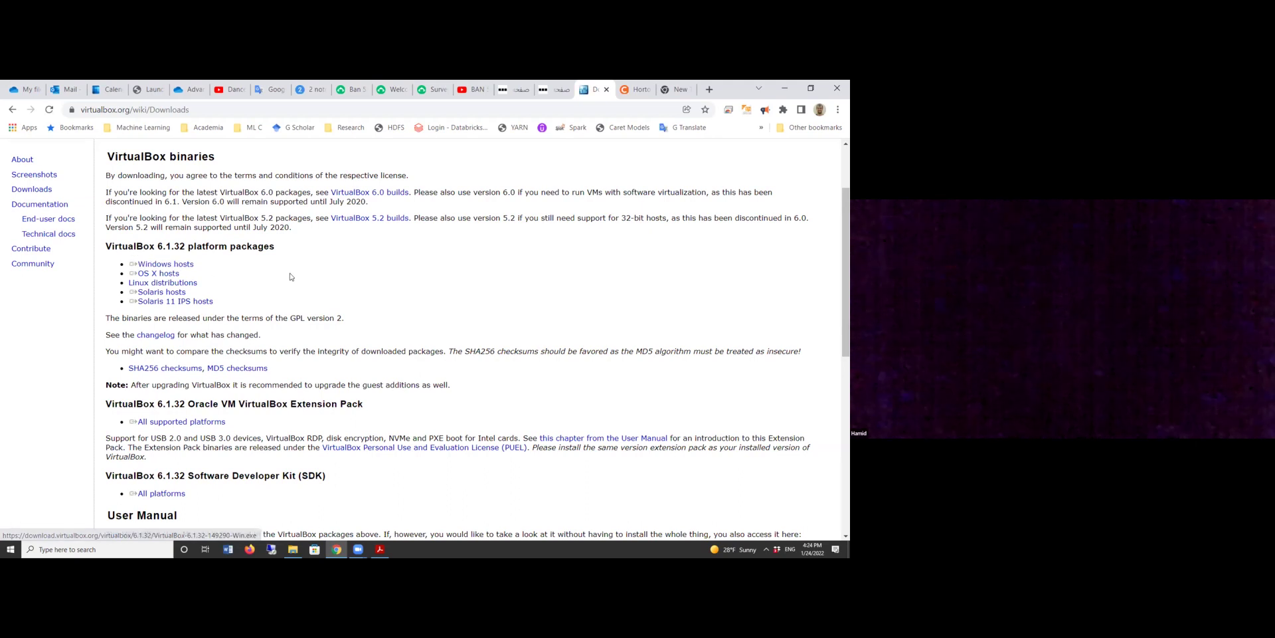
Keep and then cancel the VirtualBox 6.1.32 download, returning to Assignment 3.
left_click(215, 524)
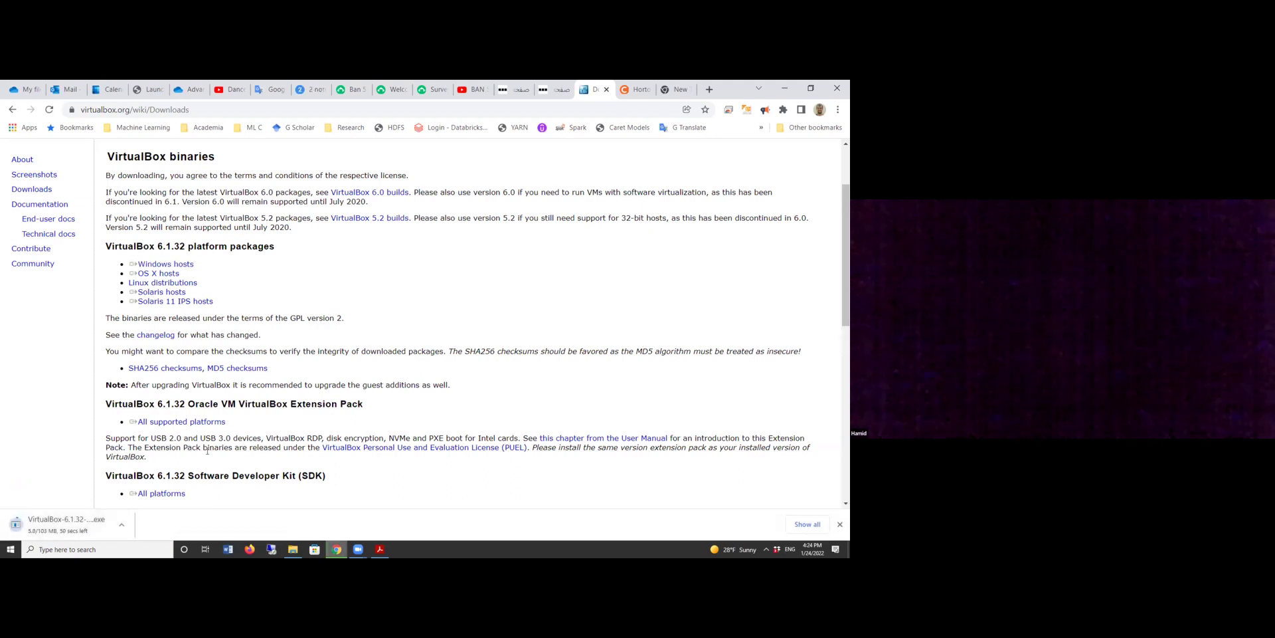
left_click(122, 525)
left_click(143, 507)
left_click(13, 110)
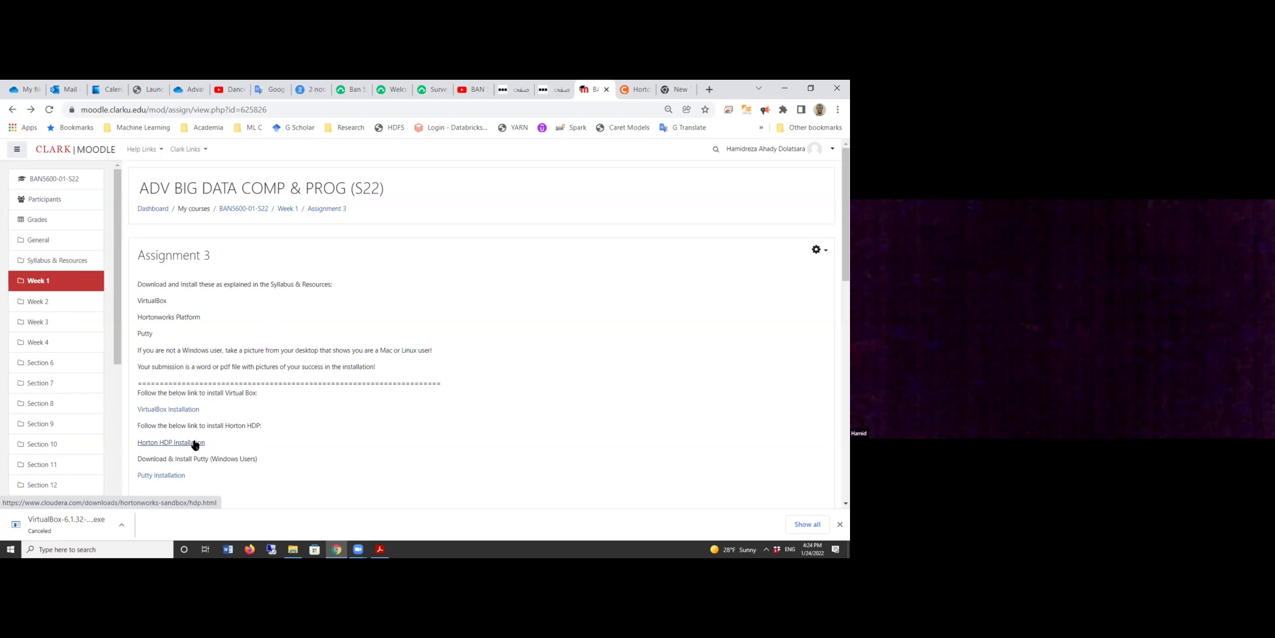
Open the Horton HDP Installation link in a new tab and switch to it.
right_click(195, 443)
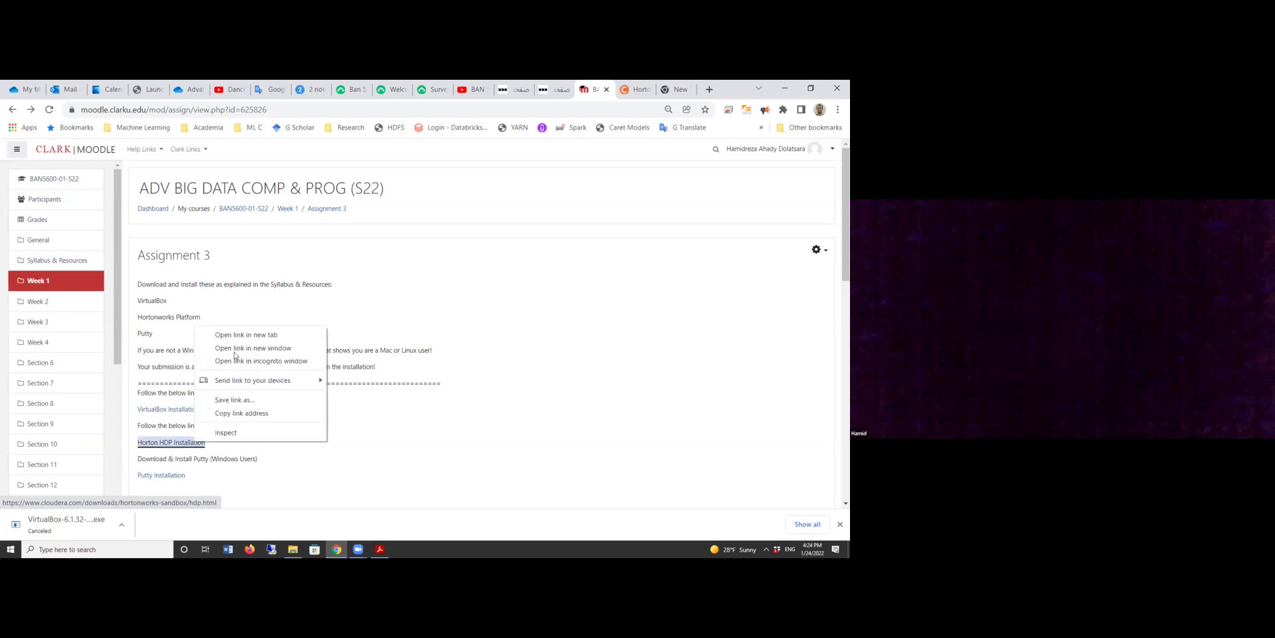
left_click(246, 335)
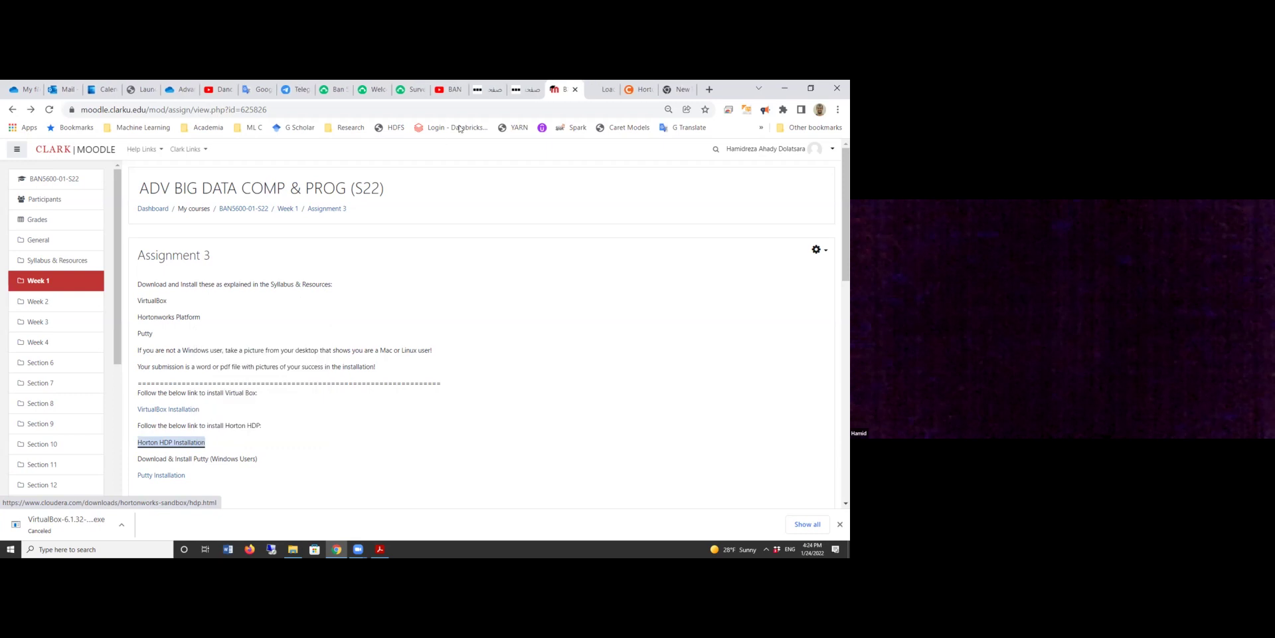
left_click(598, 89)
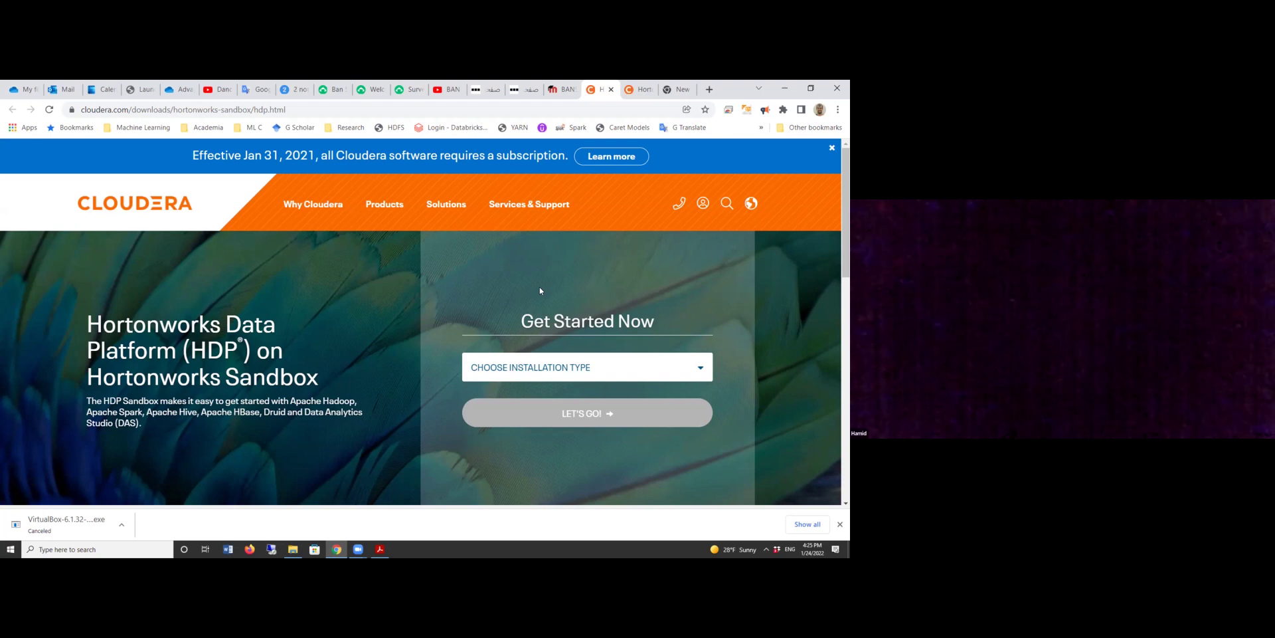
Choose Virtualbox as the installation type and proceed to the sandbox download form.
left_click(539, 380)
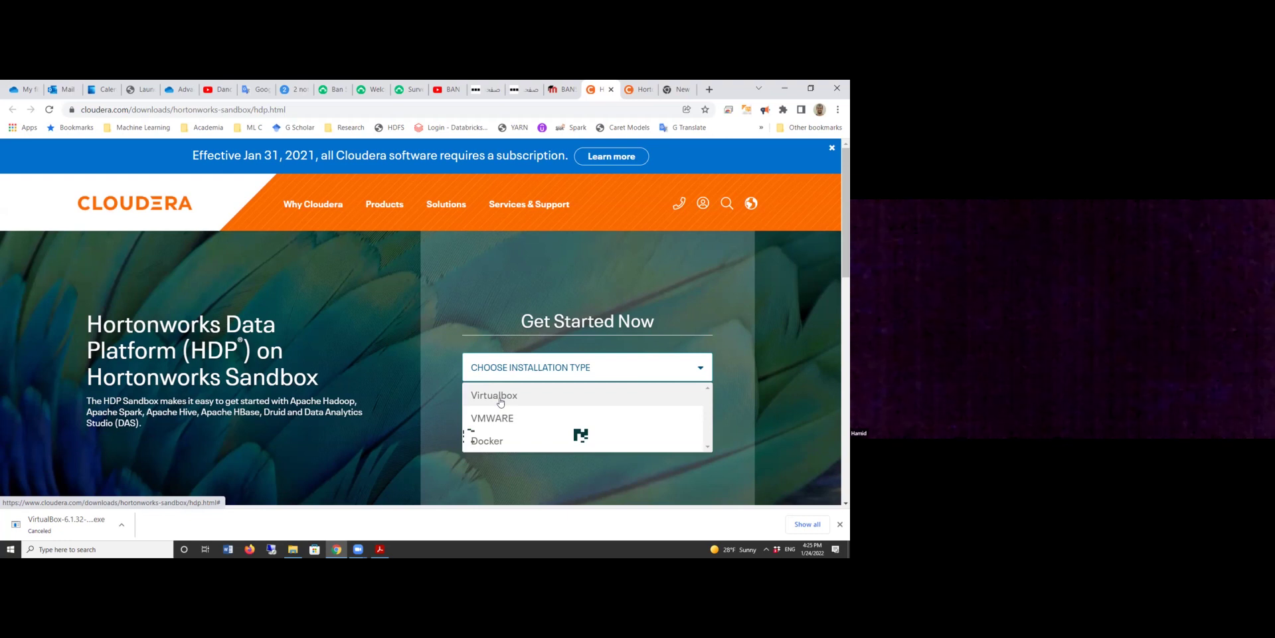
left_click(500, 395)
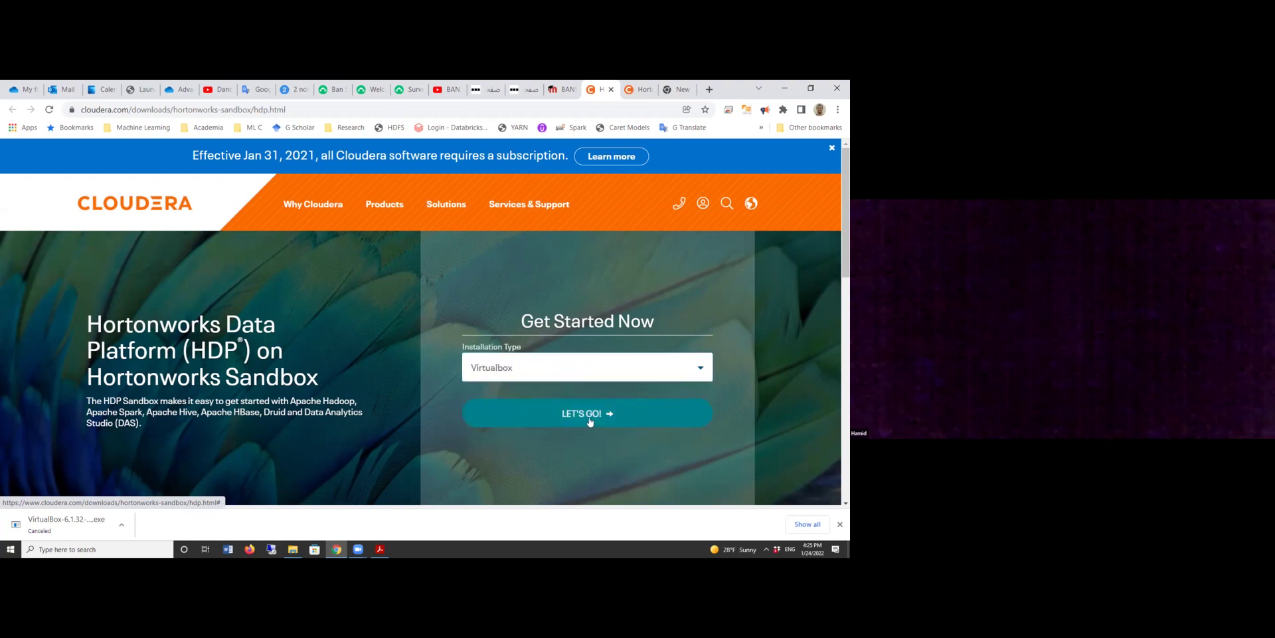
left_click(589, 421)
Enter the business e-mail address, clearing it from First Name where it was mistyped.
scroll(375, 313, "down", 2)
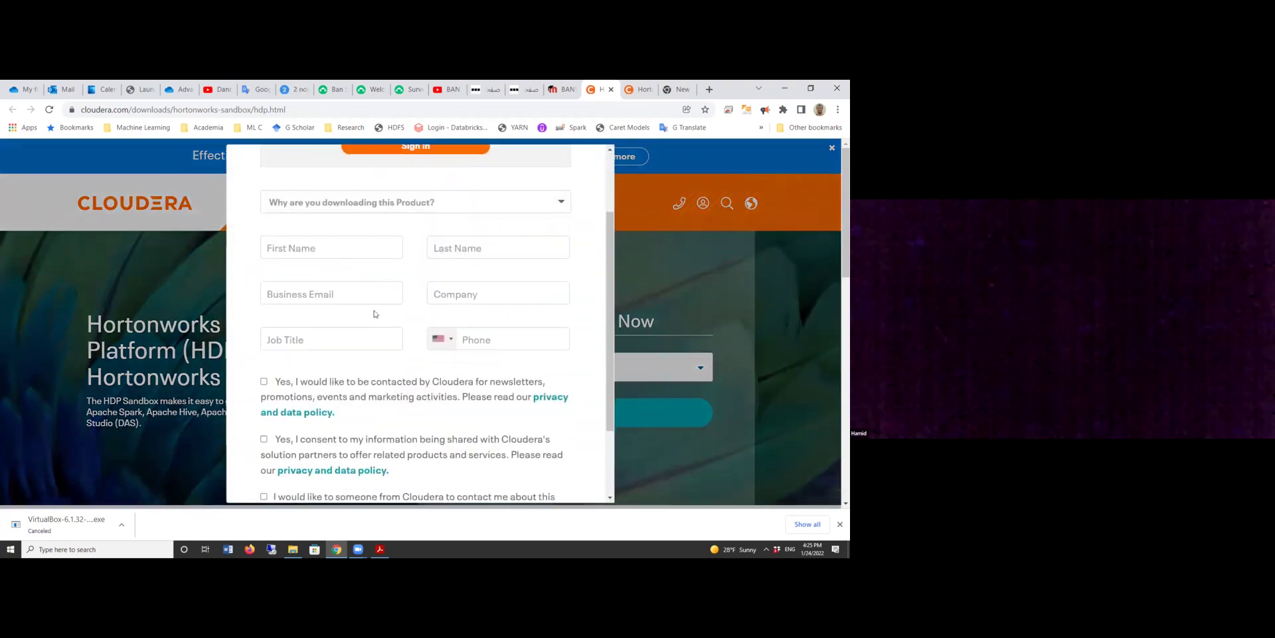
left_click(342, 251)
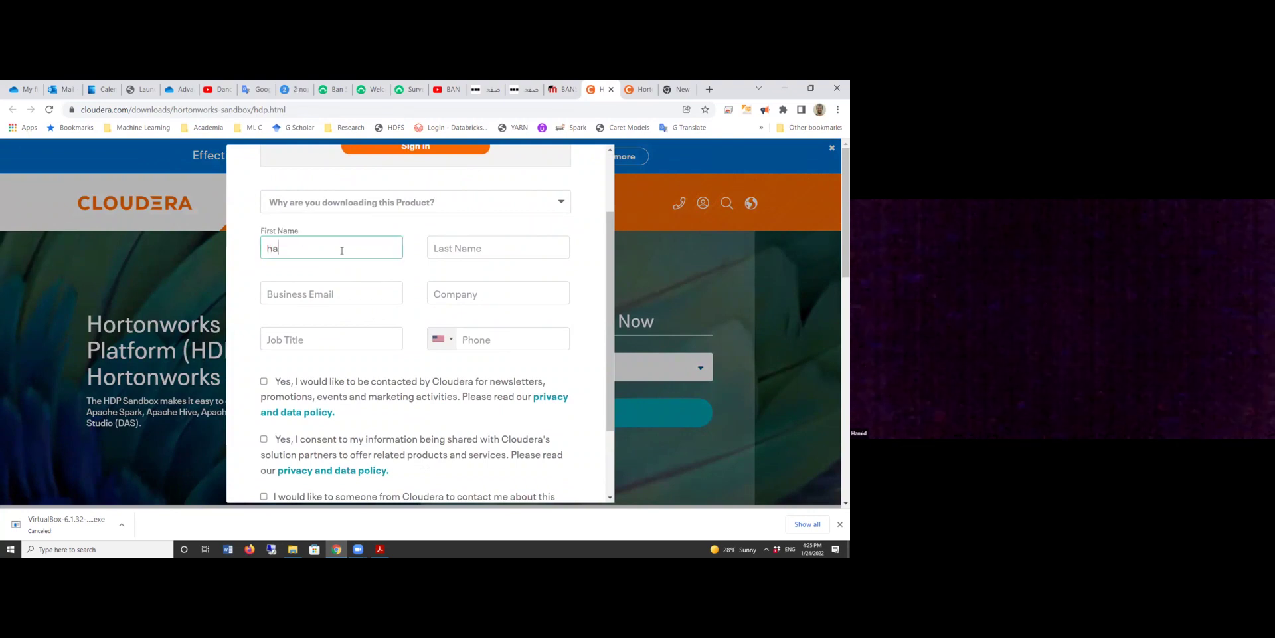
left_click(449, 251)
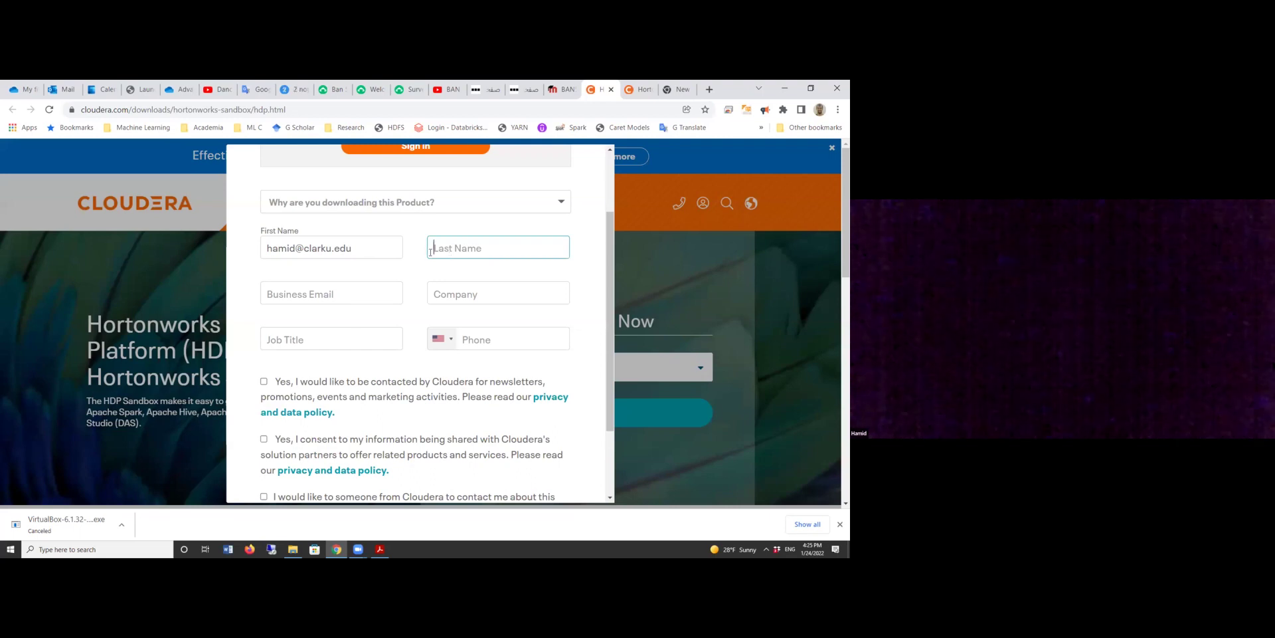
left_click(330, 253)
key("ctrl+a")
key("ctrl+c")
key("BackSpace")
left_click(354, 290)
key("ctrl+v")
left_click(332, 246)
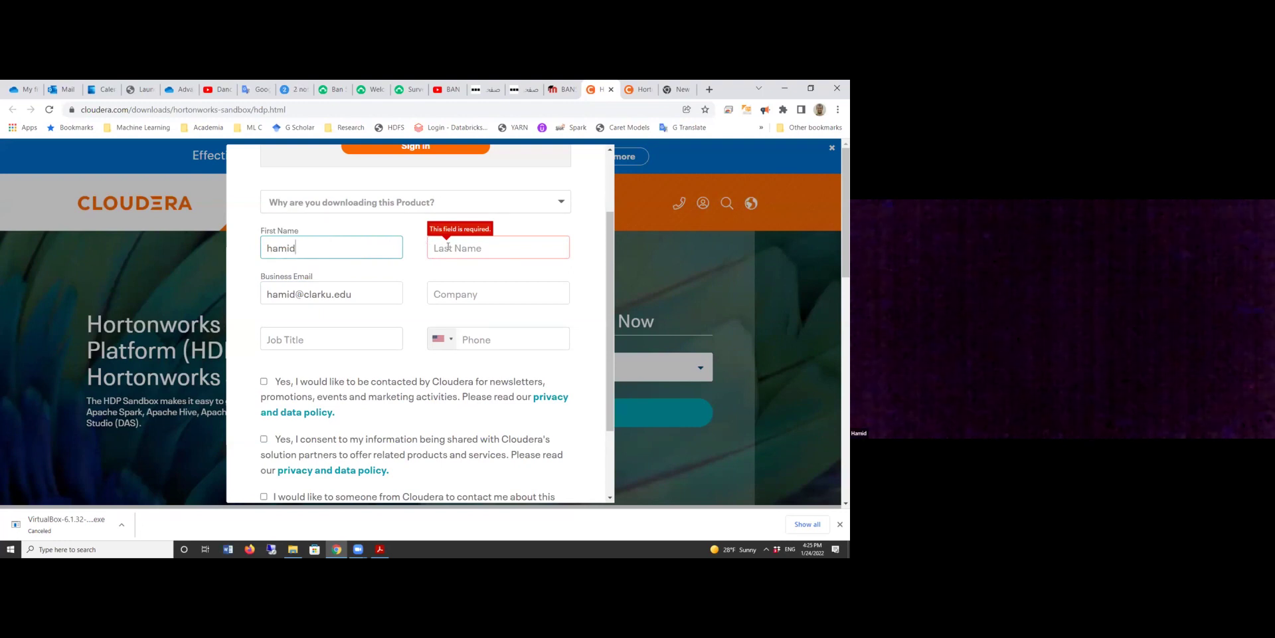
Fill in first and last name, company 'Clark University', job title 'Assistant Professor' and phone number.
left_click(448, 247)
left_click(485, 282)
type("Clark University")
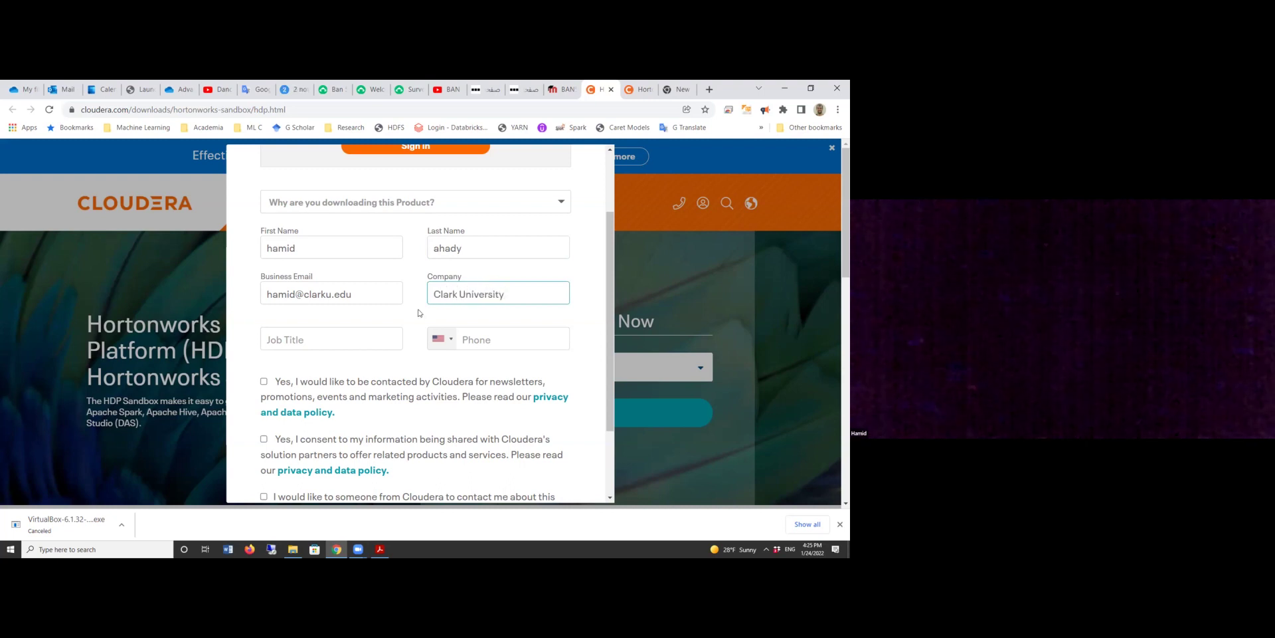
left_click(354, 333)
type("Assis")
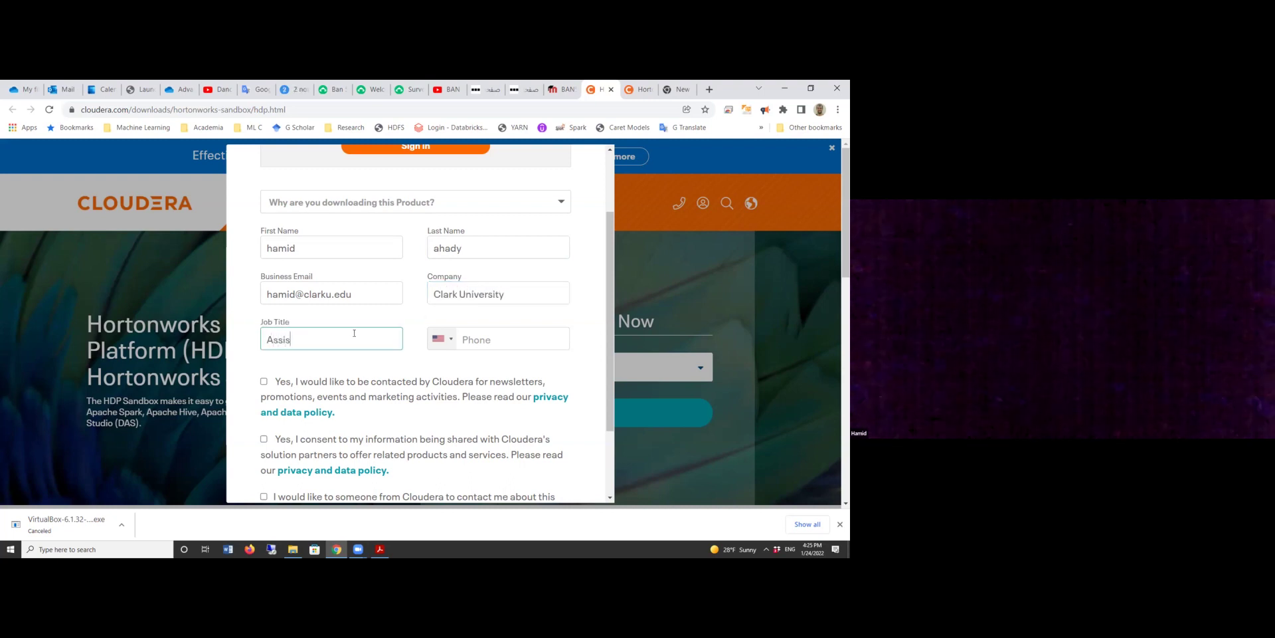
type("tant Professor")
left_click(480, 338)
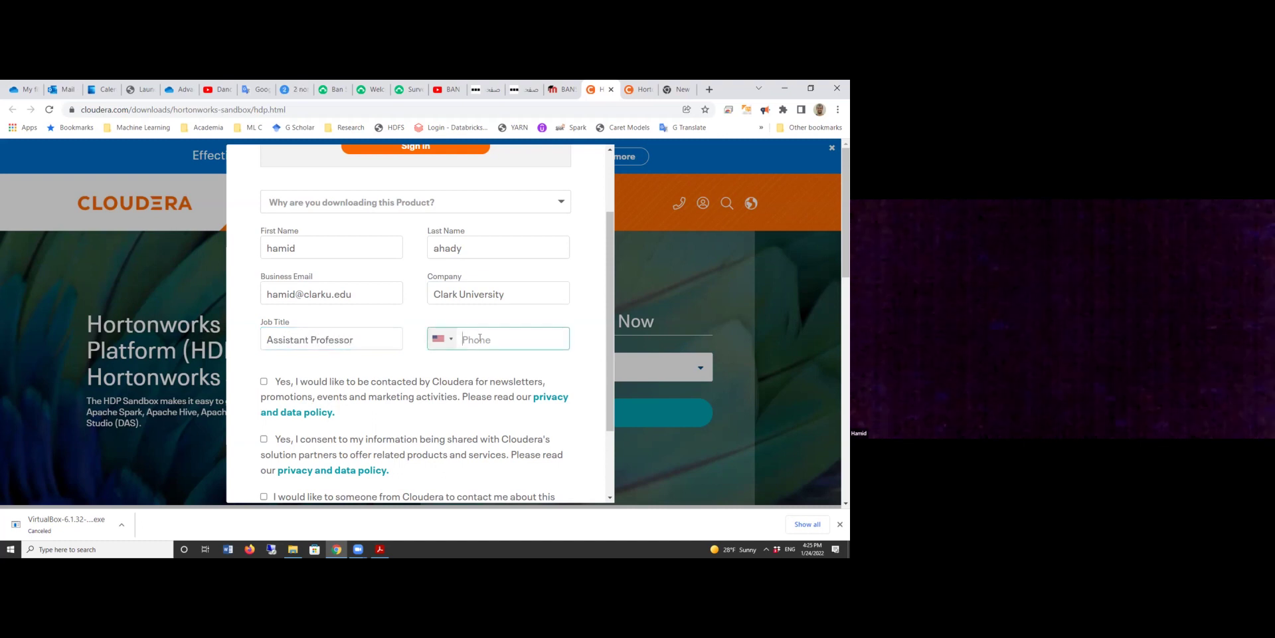
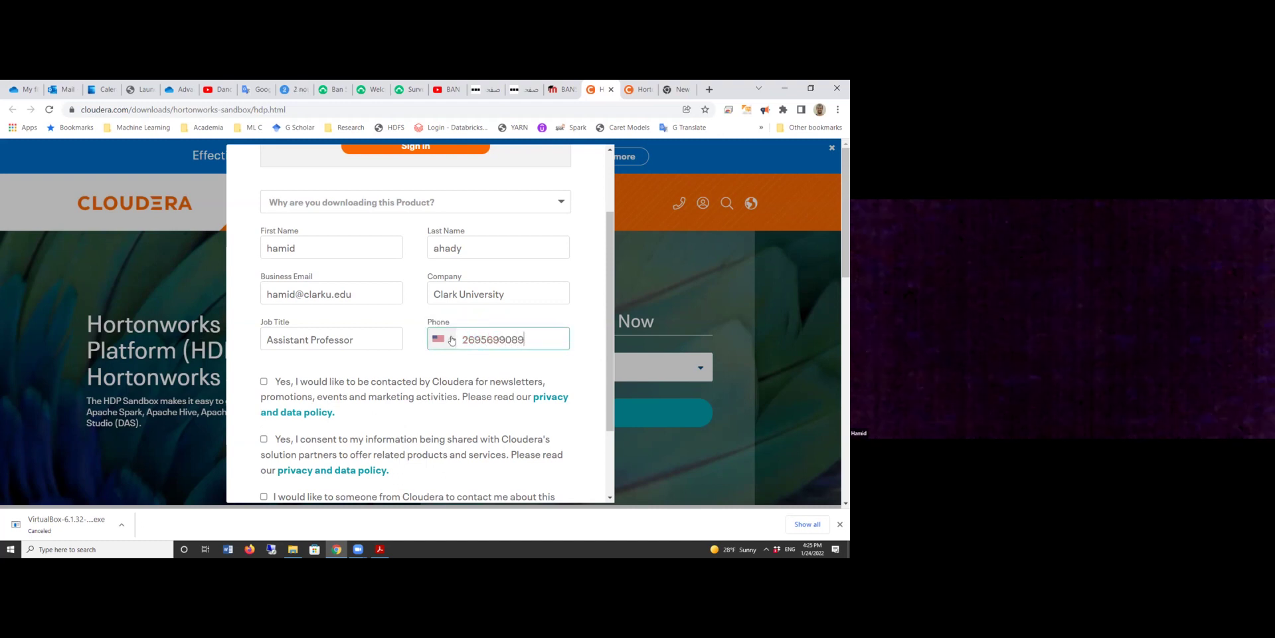
Select 'For a college/university course' as the download reason and scroll to the form's end.
scroll(399, 392, "down", 2)
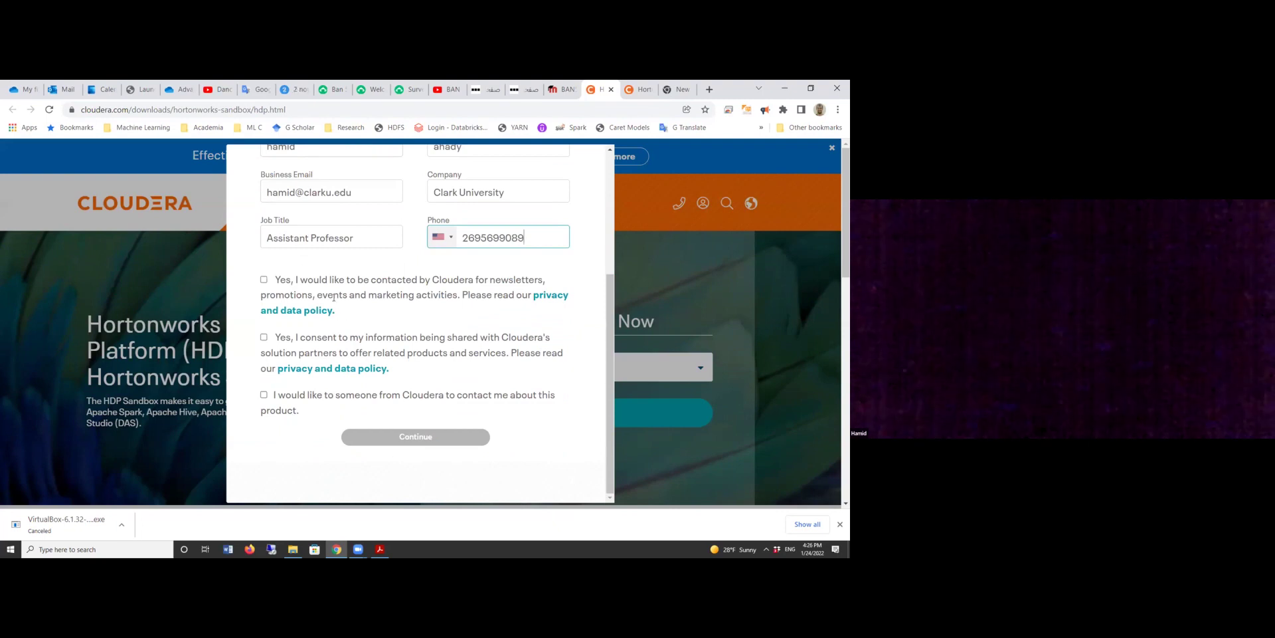
scroll(485, 322, "up", 4)
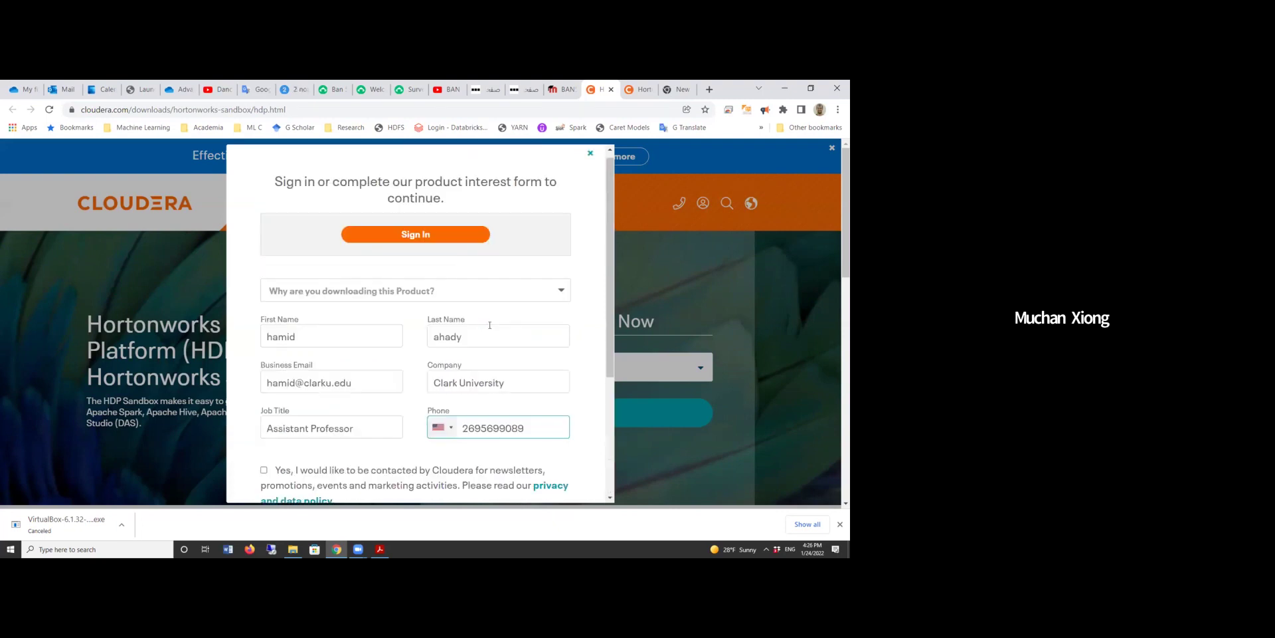
left_click(392, 295)
left_click(386, 340)
scroll(465, 372, "down", 4)
scroll(459, 372, "up", 1)
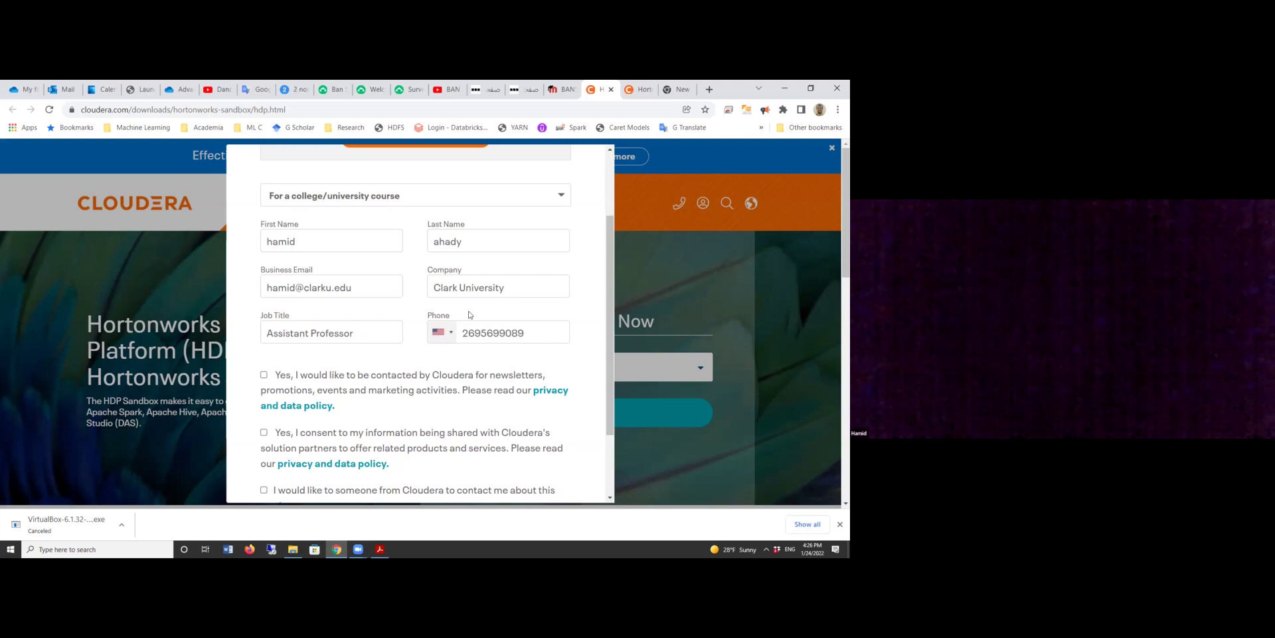
scroll(470, 315, "down", 1)
scroll(332, 215, "up", 1)
scroll(398, 252, "down", 5)
Submit the form, accept the Sandbox terms of use, and download HDP 2.6.5 for Virtualbox.
left_click(419, 435)
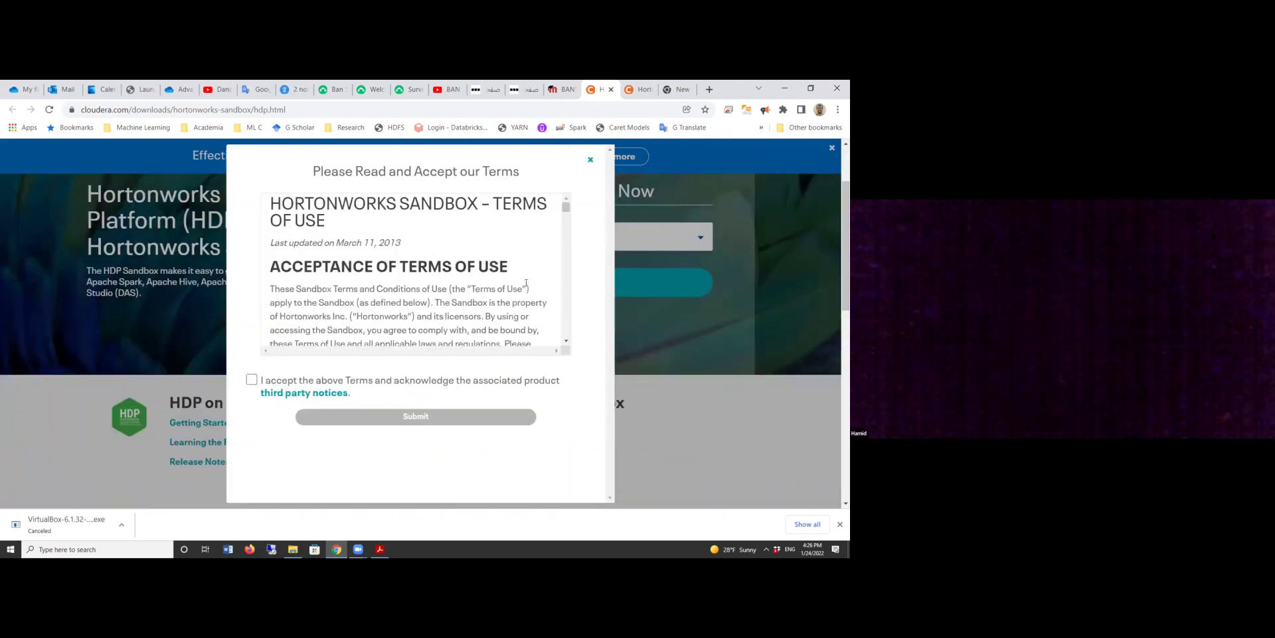
left_click(251, 380)
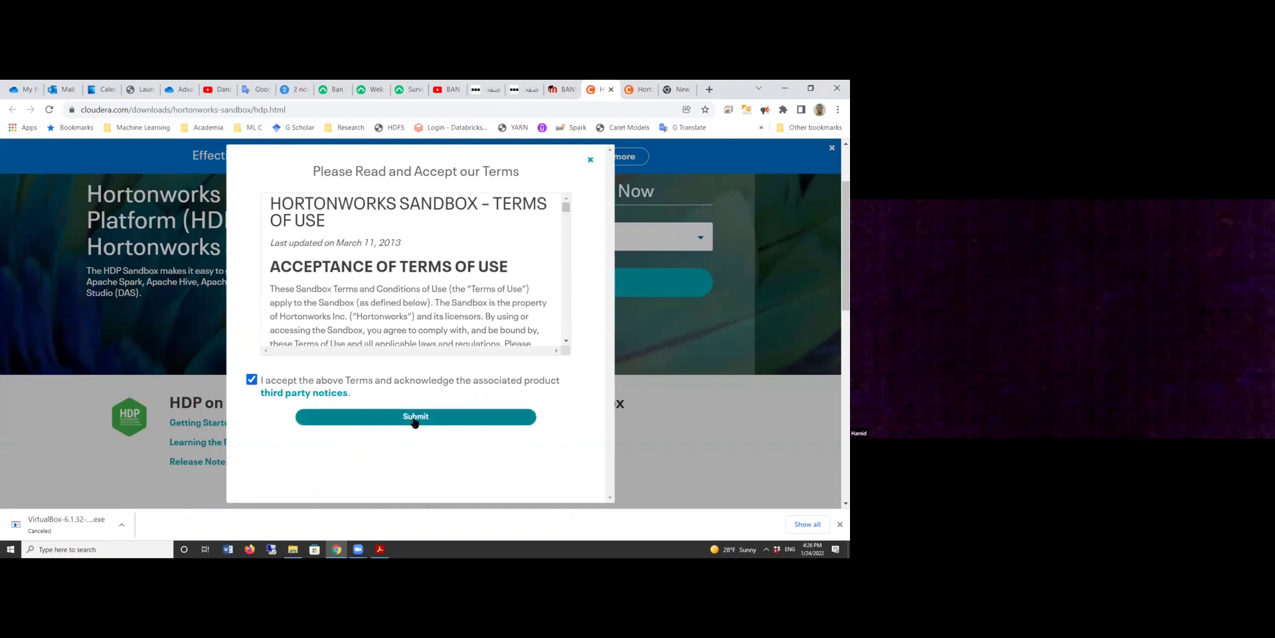
left_click(425, 417)
left_click(512, 282)
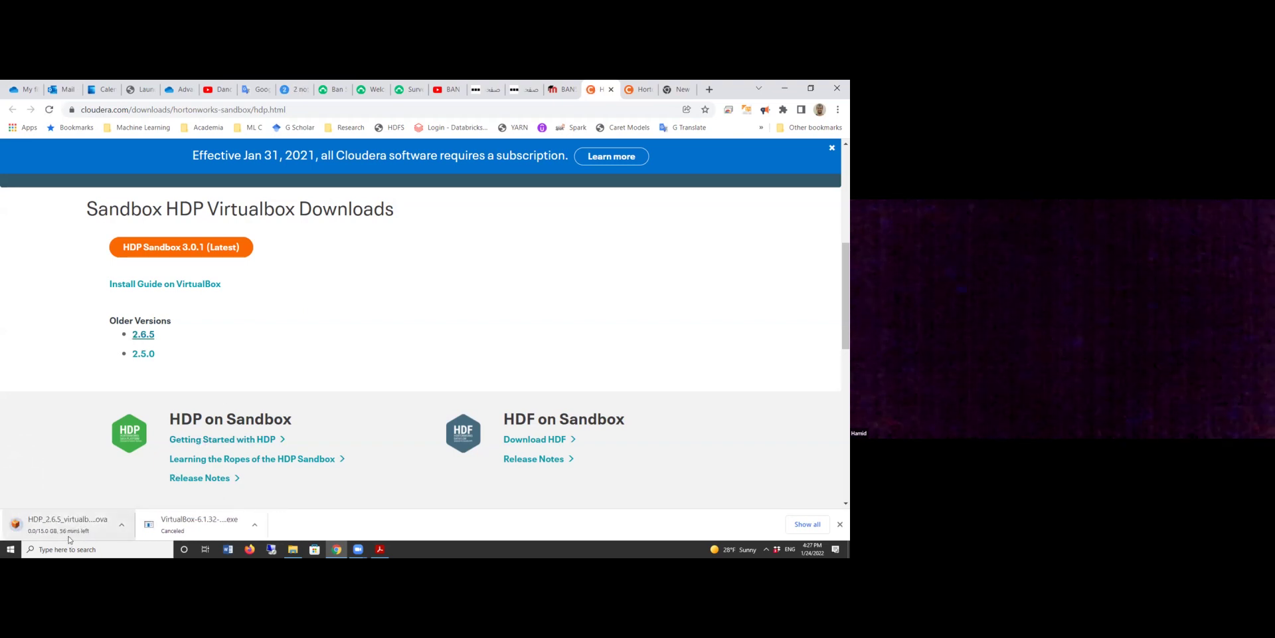
Cancel the HDP 2.6.5 .ova download and return to the Moodle Assignment 3 tab.
left_click(121, 527)
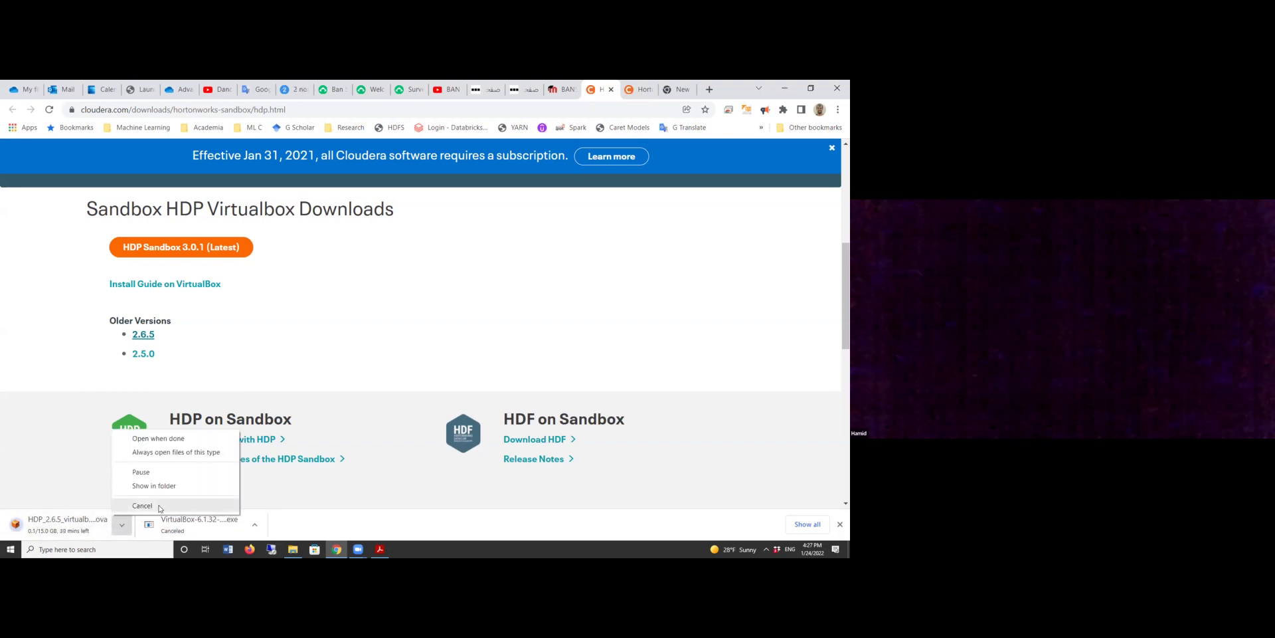
left_click(142, 506)
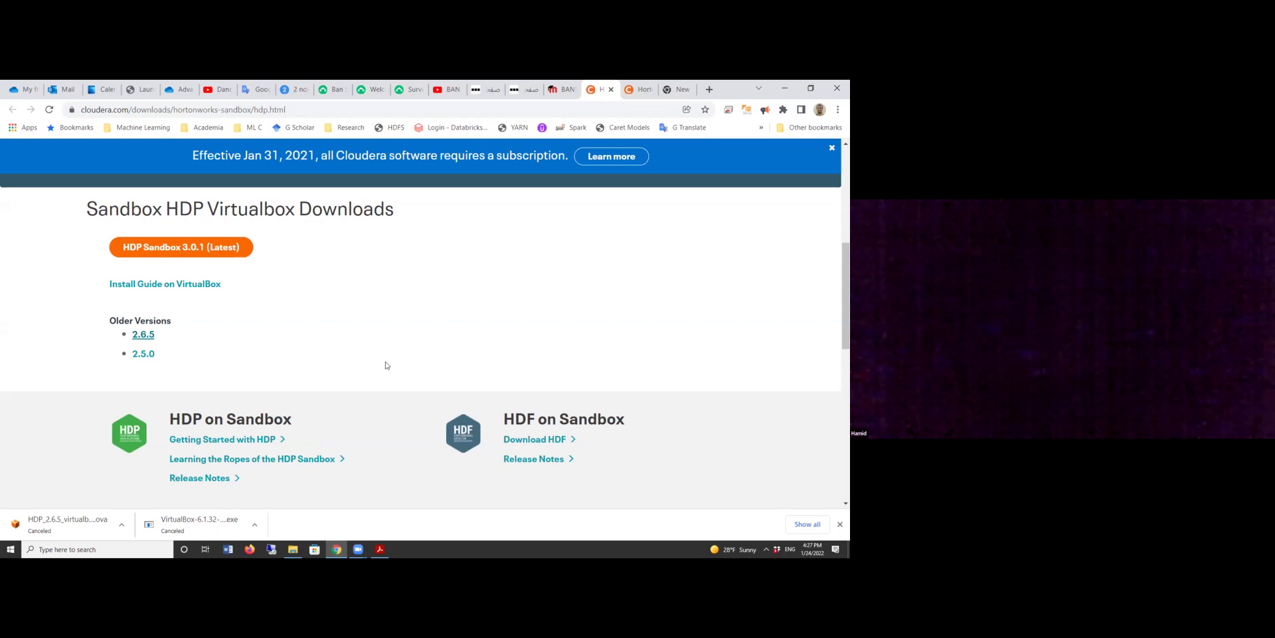
left_click(559, 89)
scroll(315, 425, "down", 3)
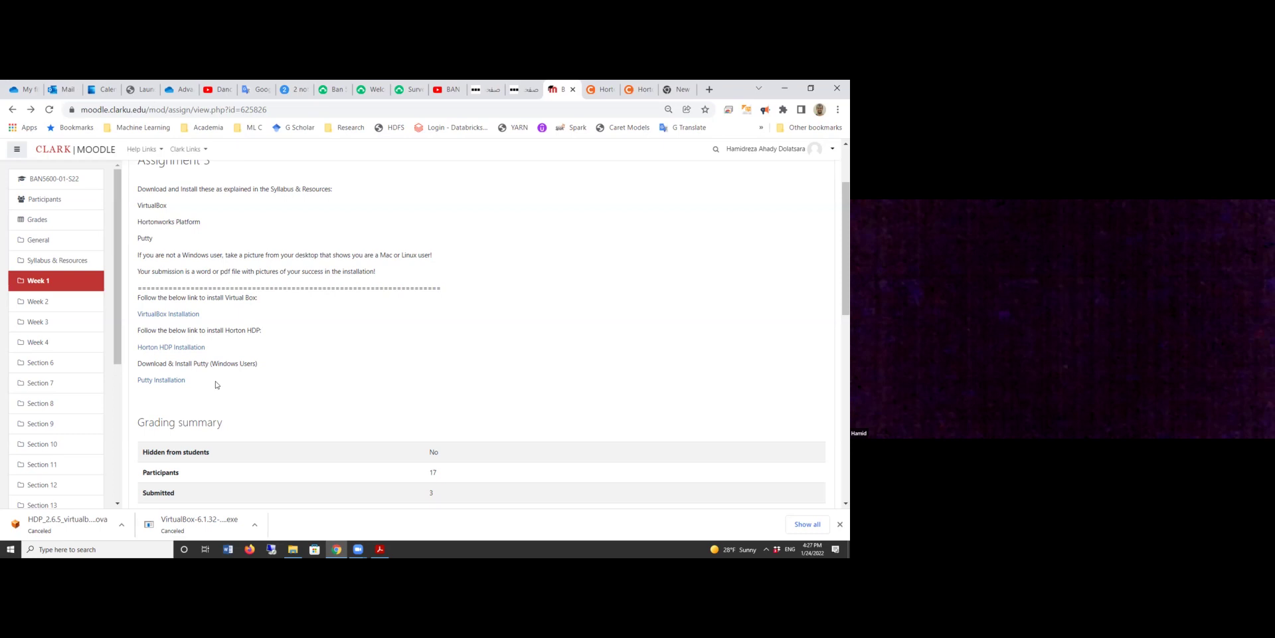
Open the Putty Installation link in a new tab and view the Download PuTTY page.
right_click(175, 382)
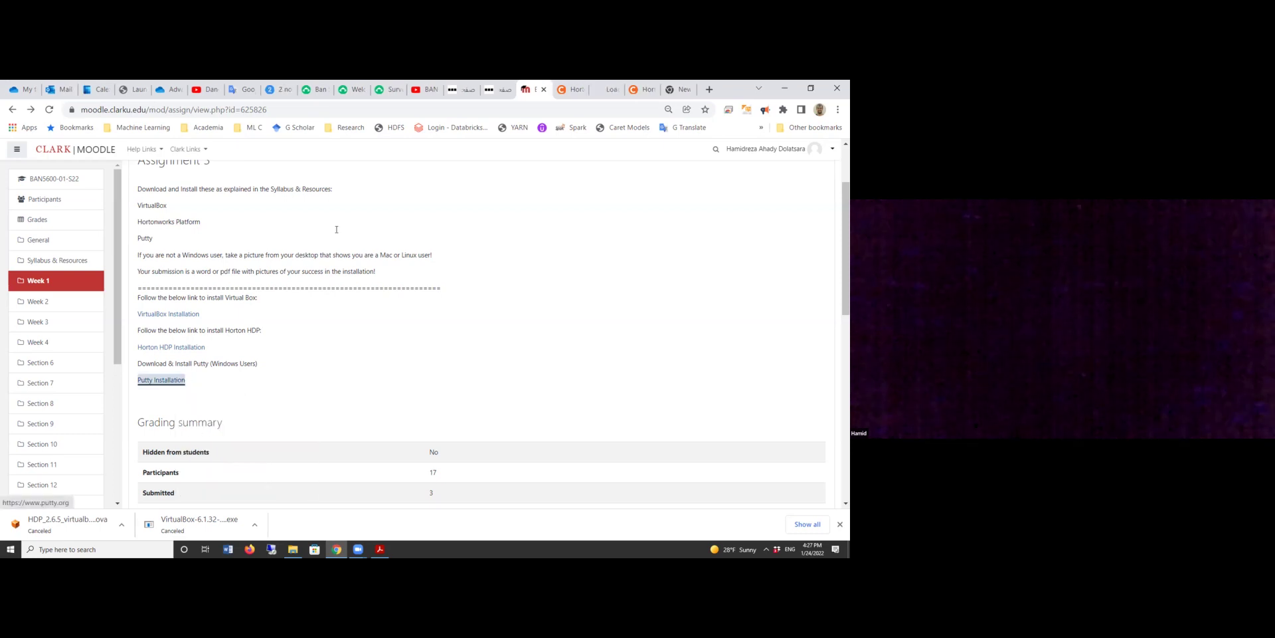
left_click(198, 391)
left_click(612, 89)
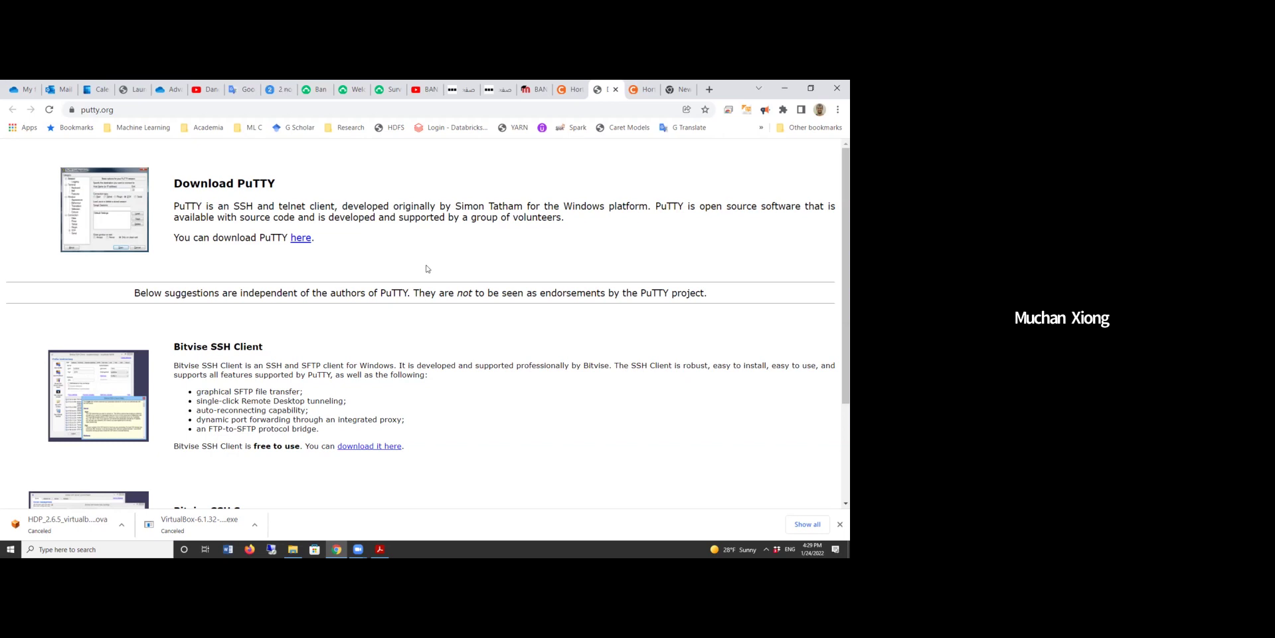
Launch Oracle VM VirtualBox via a 'virtu' search, dismiss the update notice, and start a new VM.
left_click(73, 549)
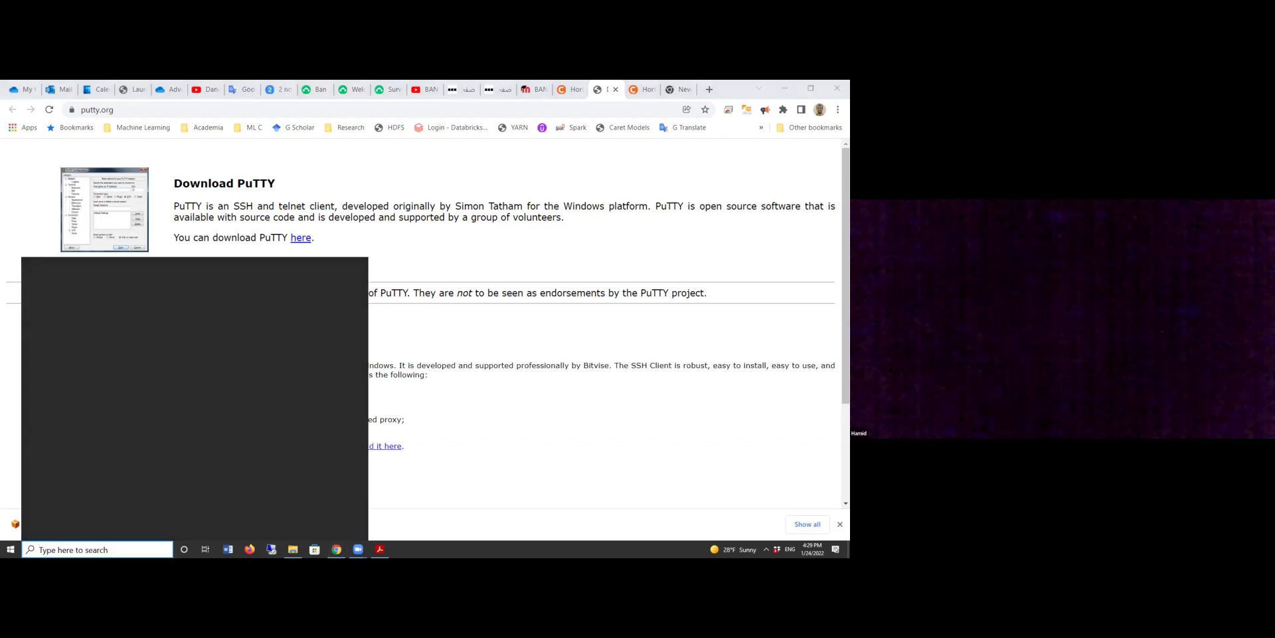
type("virtu")
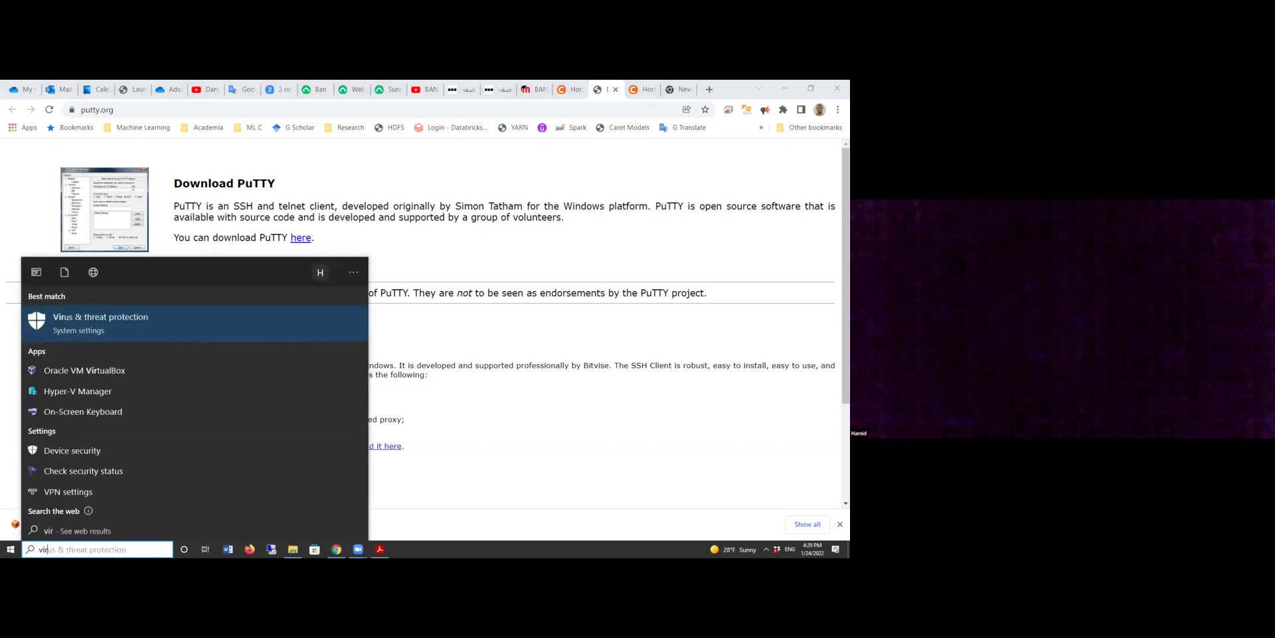
left_click(131, 334)
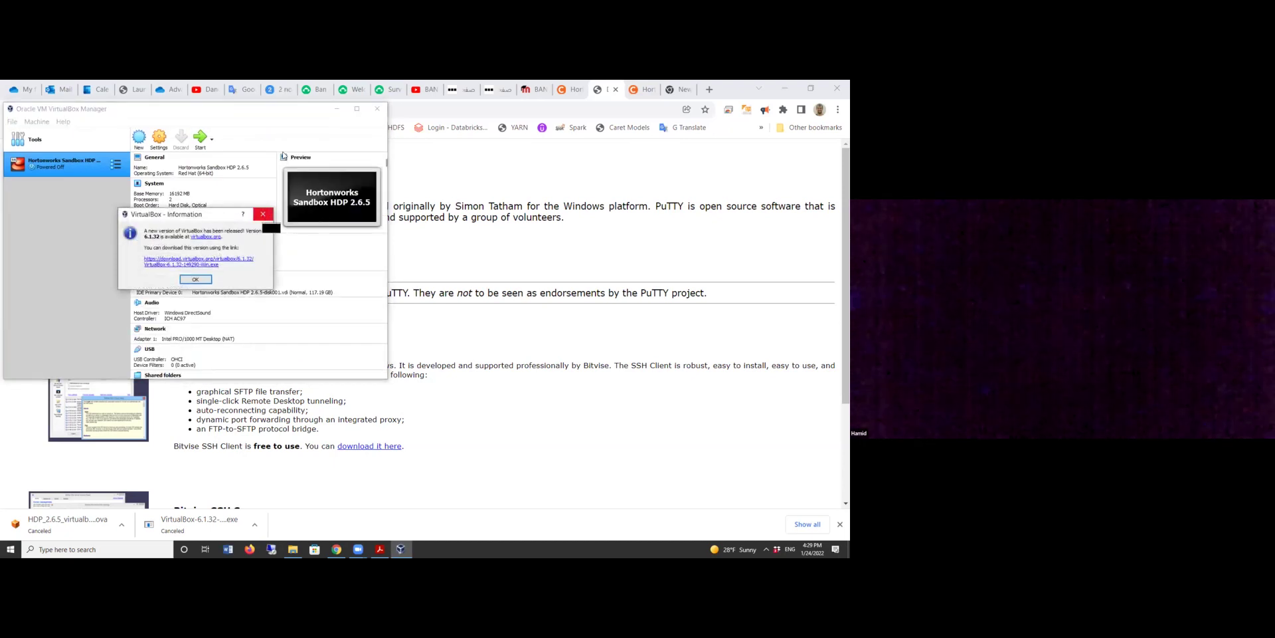
left_click(264, 214)
left_click_drag(295, 109, 407, 113)
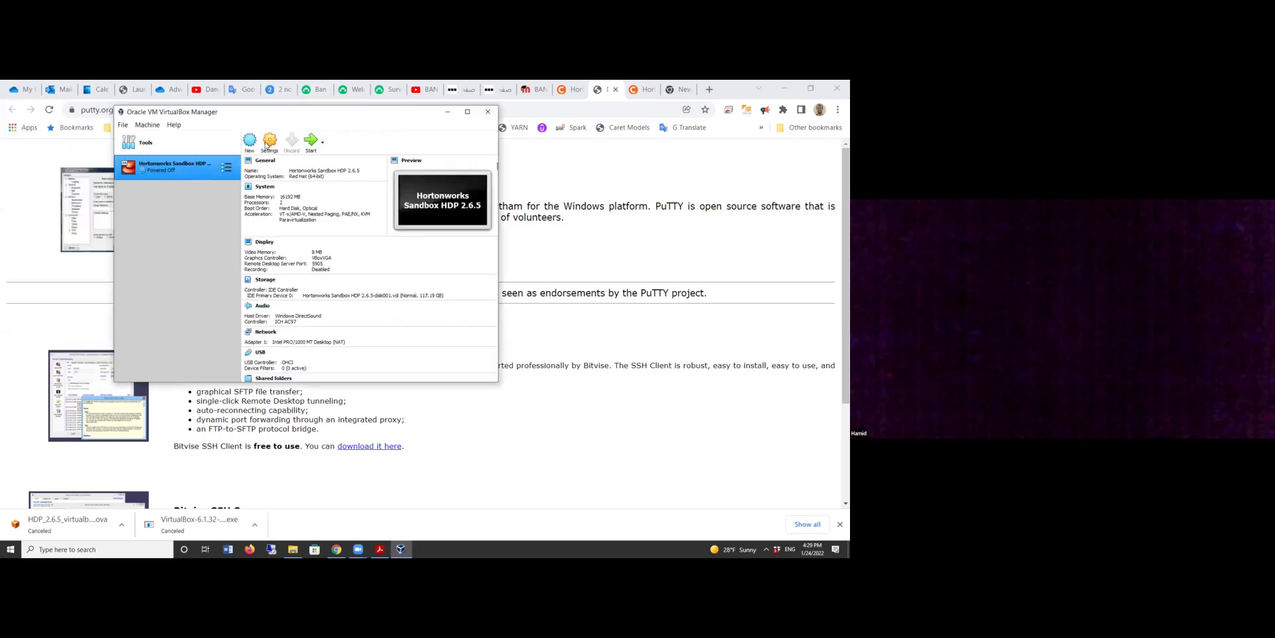
left_click(251, 141)
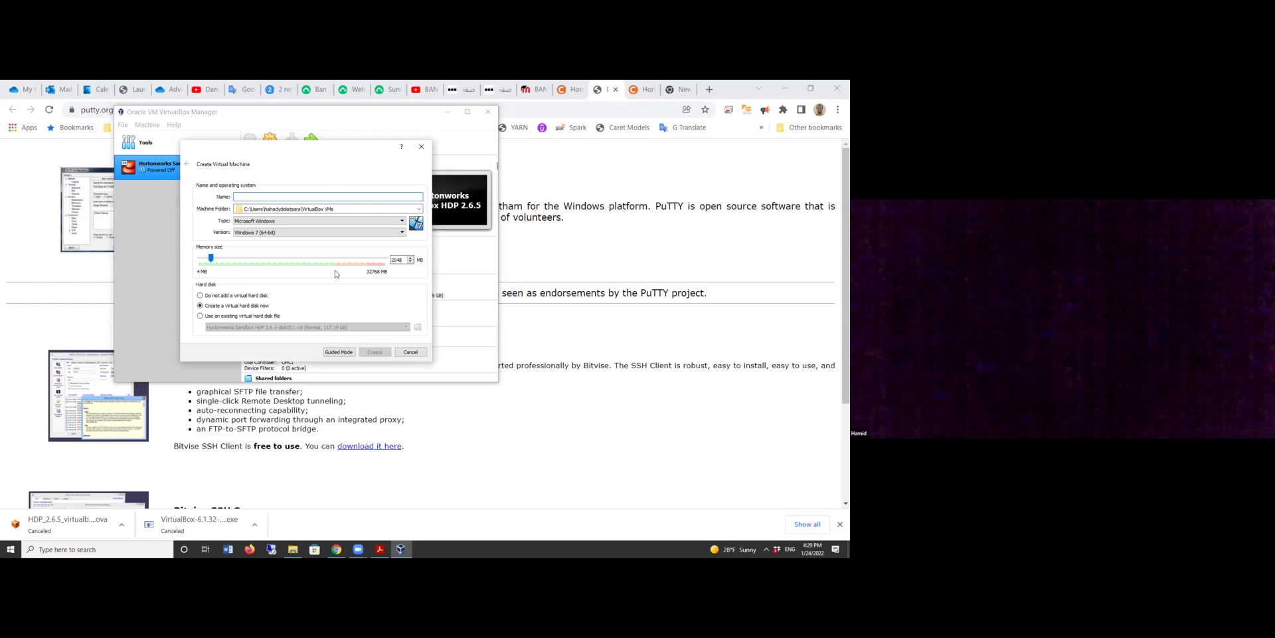
Adjust the new virtual machine's memory size with the slider.
left_click(258, 258)
left_click_drag(259, 260, 334, 263)
left_click_drag(325, 264, 288, 264)
left_click_drag(288, 265, 289, 274)
Name the VM 'Class HDP', attach the existing Hortonworks Sandbox HDP 2.6.5 disk, and create it.
left_click(260, 197)
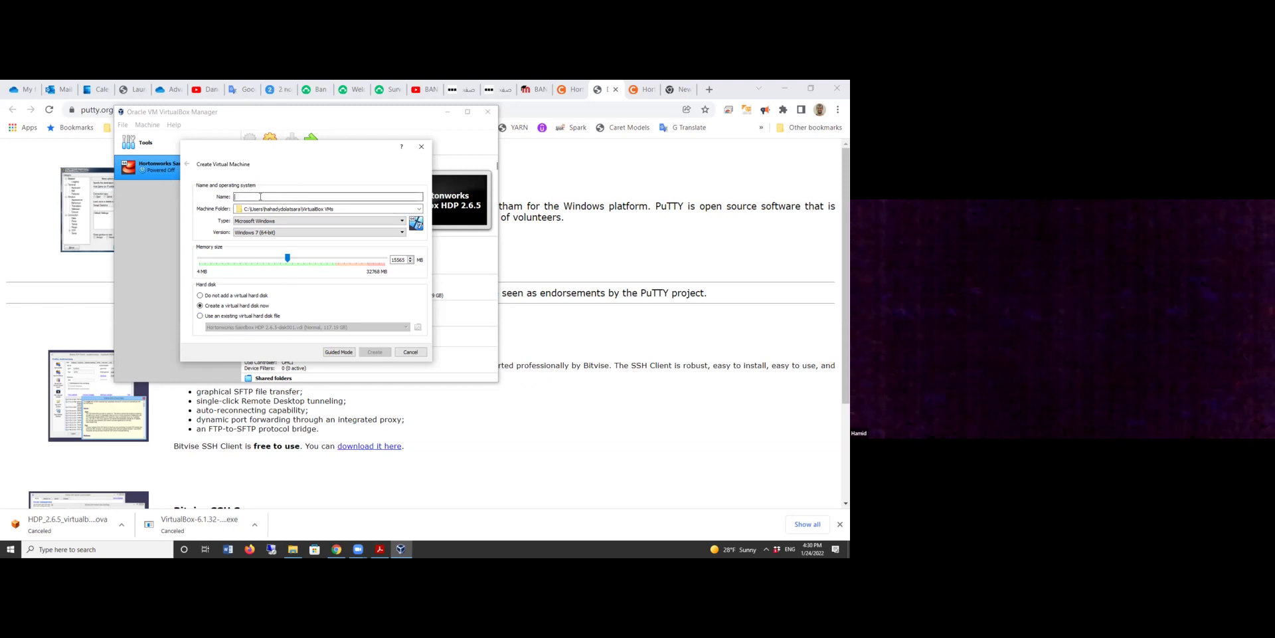
type("Class HDP")
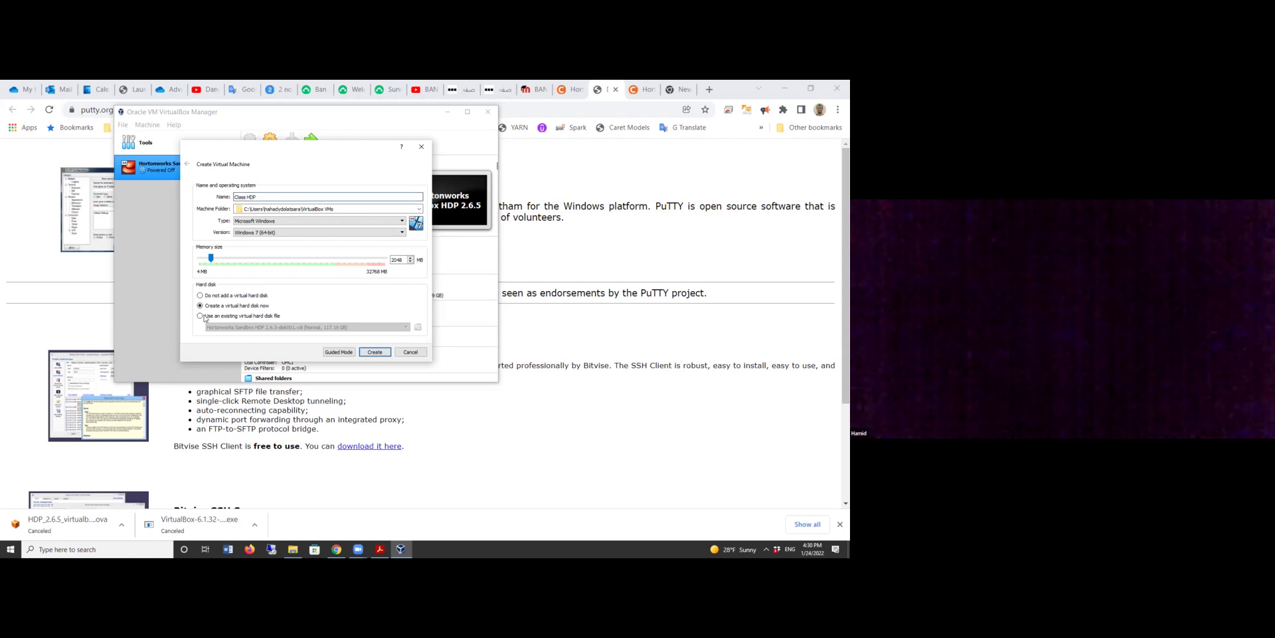
left_click(221, 317)
left_click(418, 326)
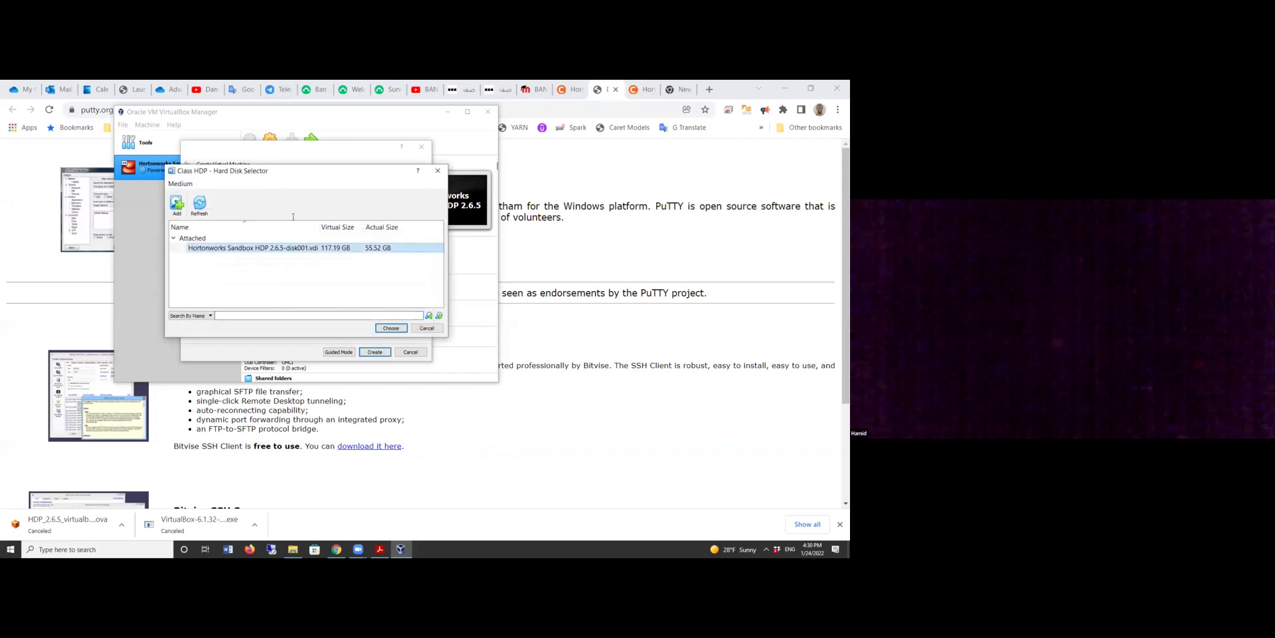
key("Return")
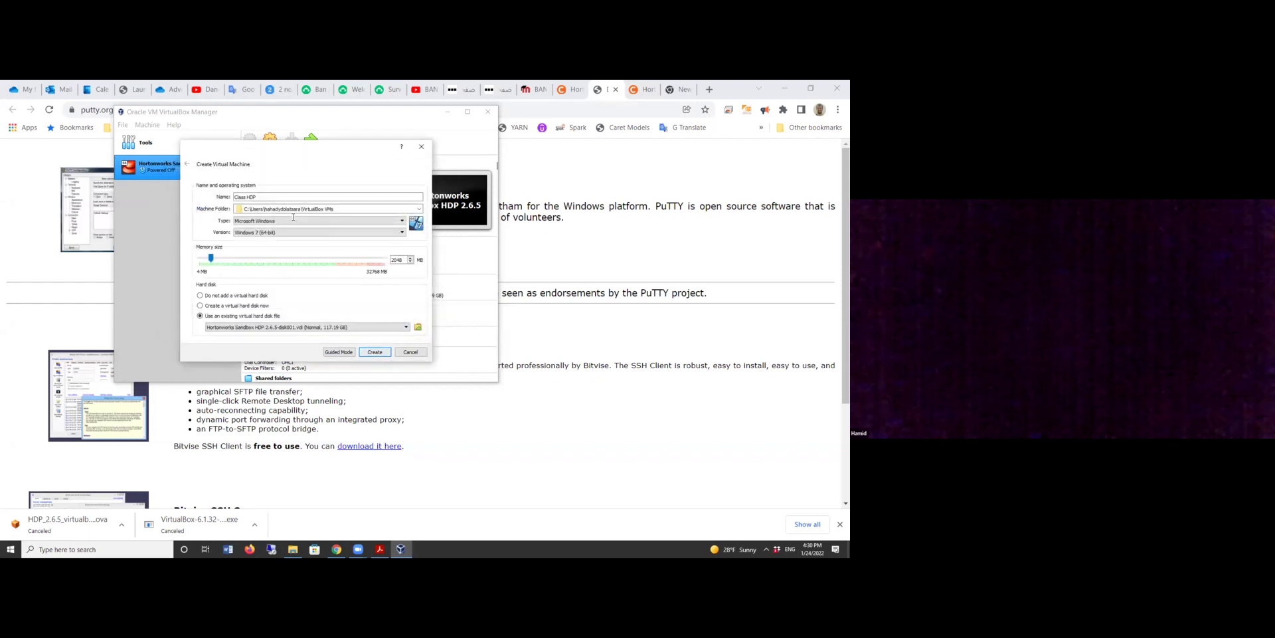
key("Return")
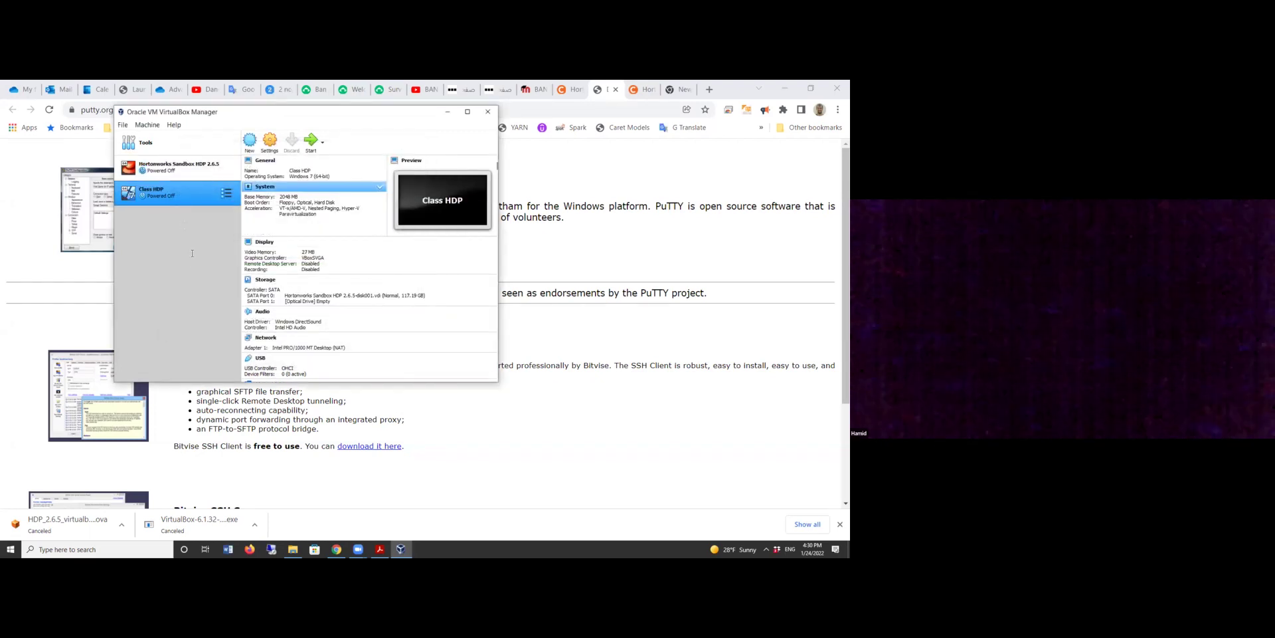
Remove Class HDP while keeping its files, then bring the Chrome PuTTY page forward.
key("ctrl+r")
left_click(293, 283)
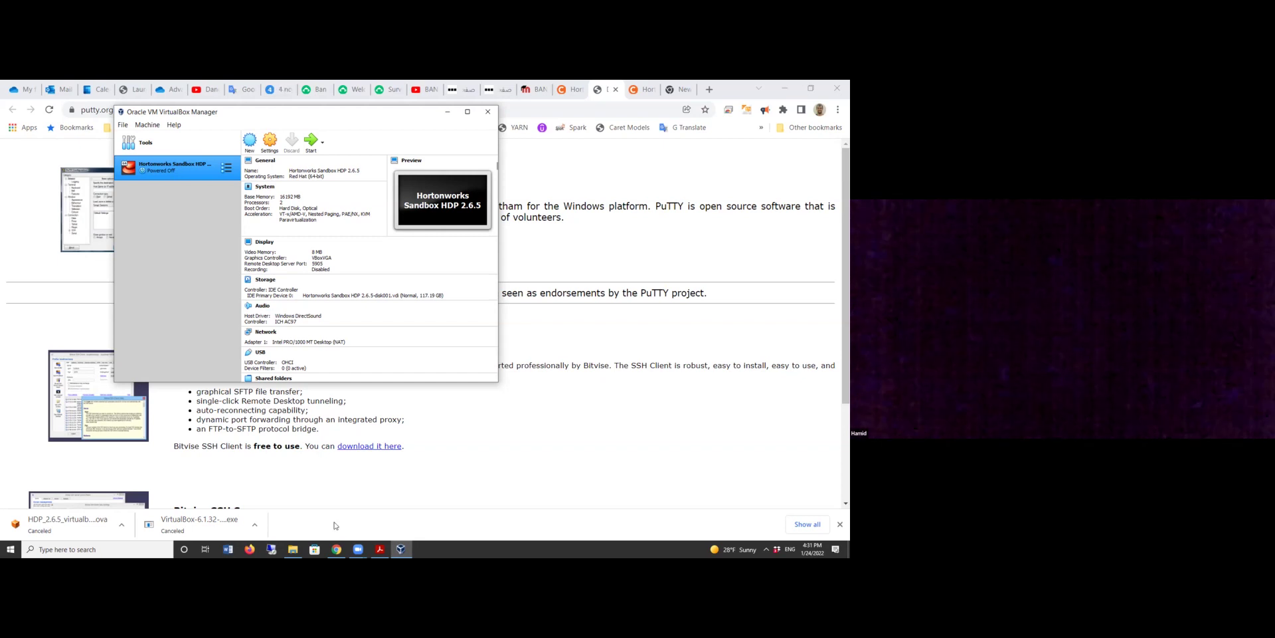
left_click(529, 347)
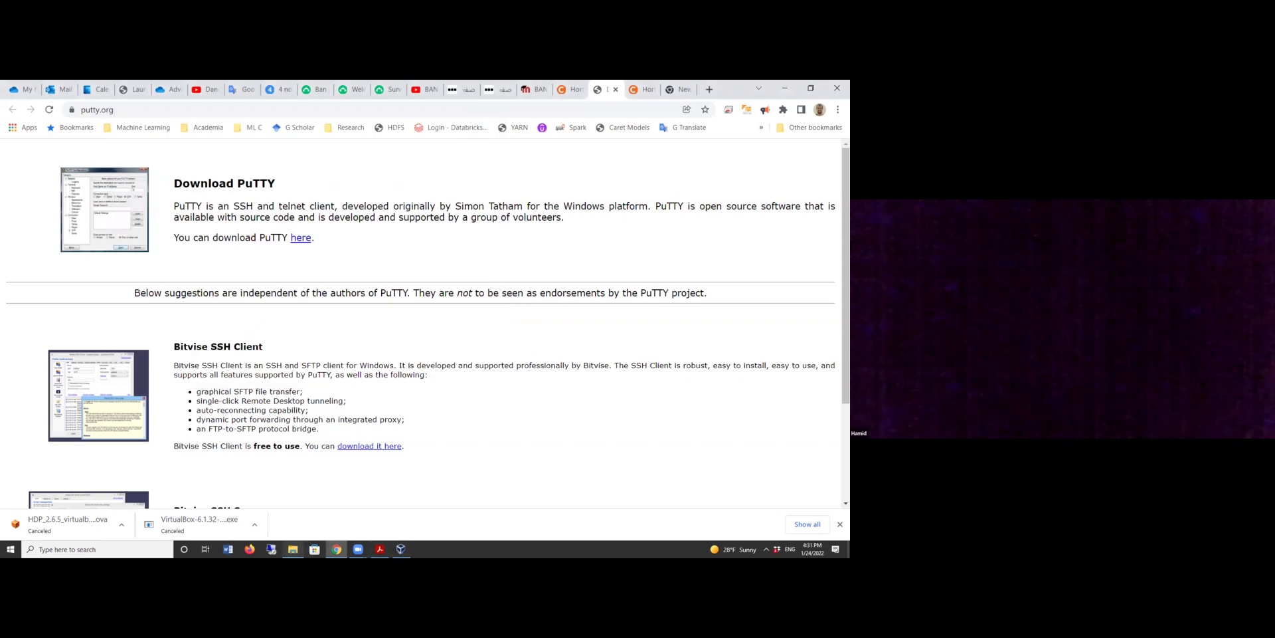
Browse Spring 2022 > Advanced Big Data COMP & PROG (S22) > week1 and open Ch01.pptx.
left_click(292, 548)
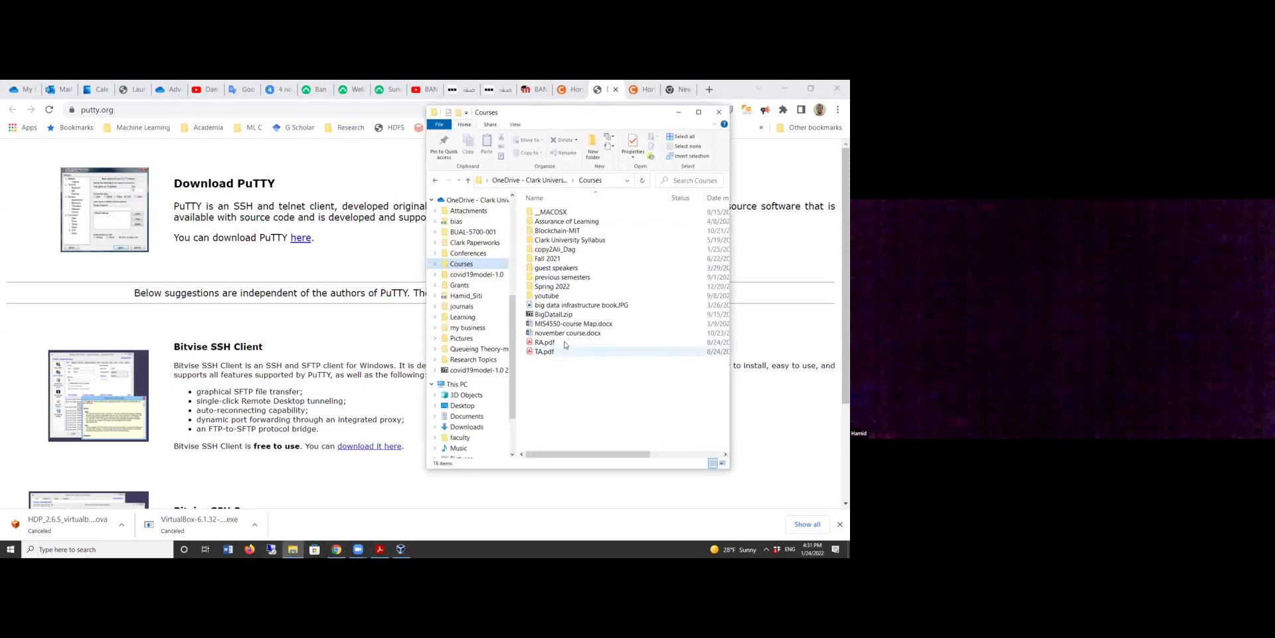
left_click(564, 286)
double_click(564, 286)
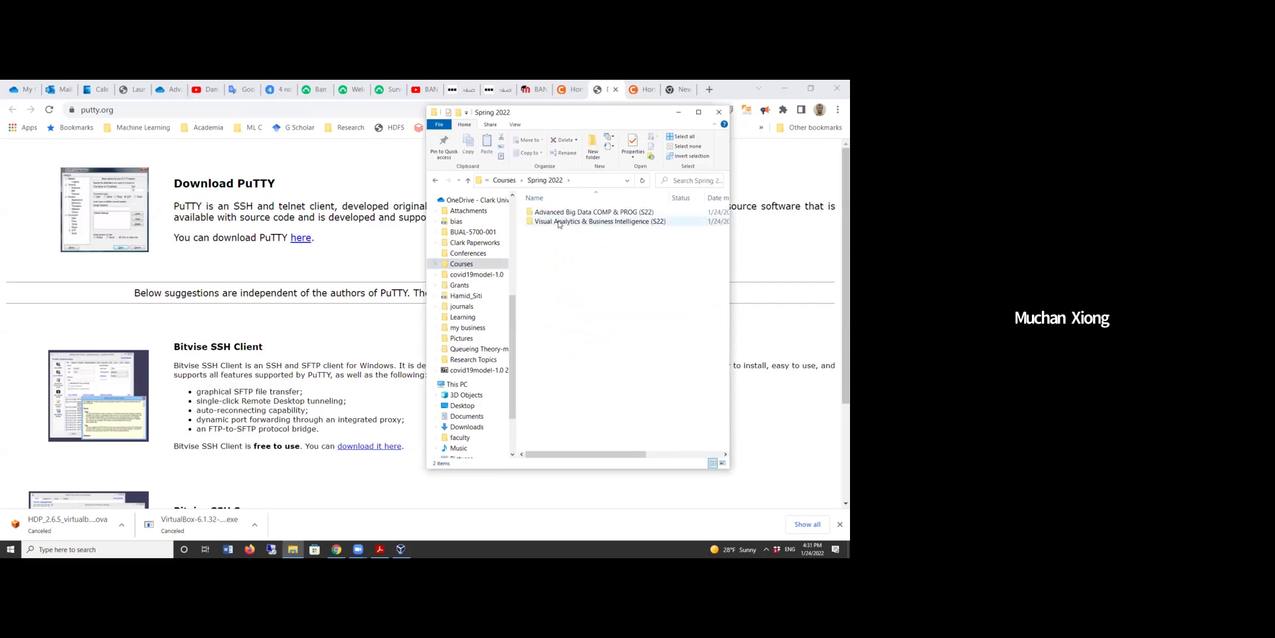
double_click(569, 214)
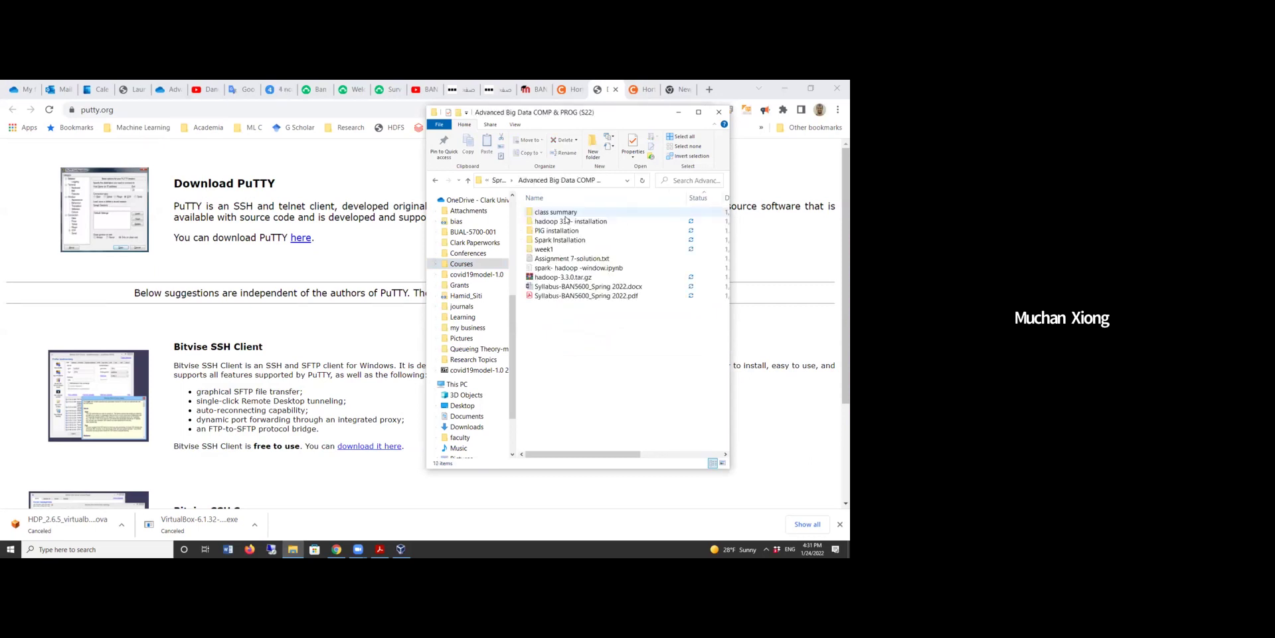
left_click(561, 251)
double_click(562, 250)
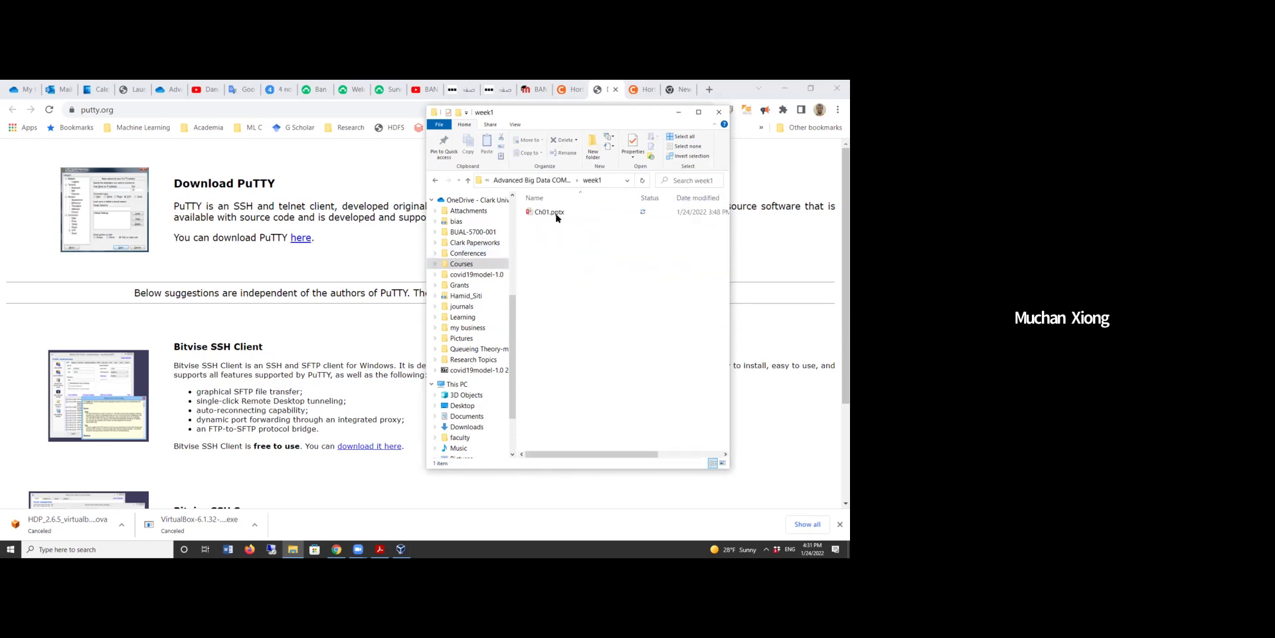
left_click(697, 115)
left_click(145, 186)
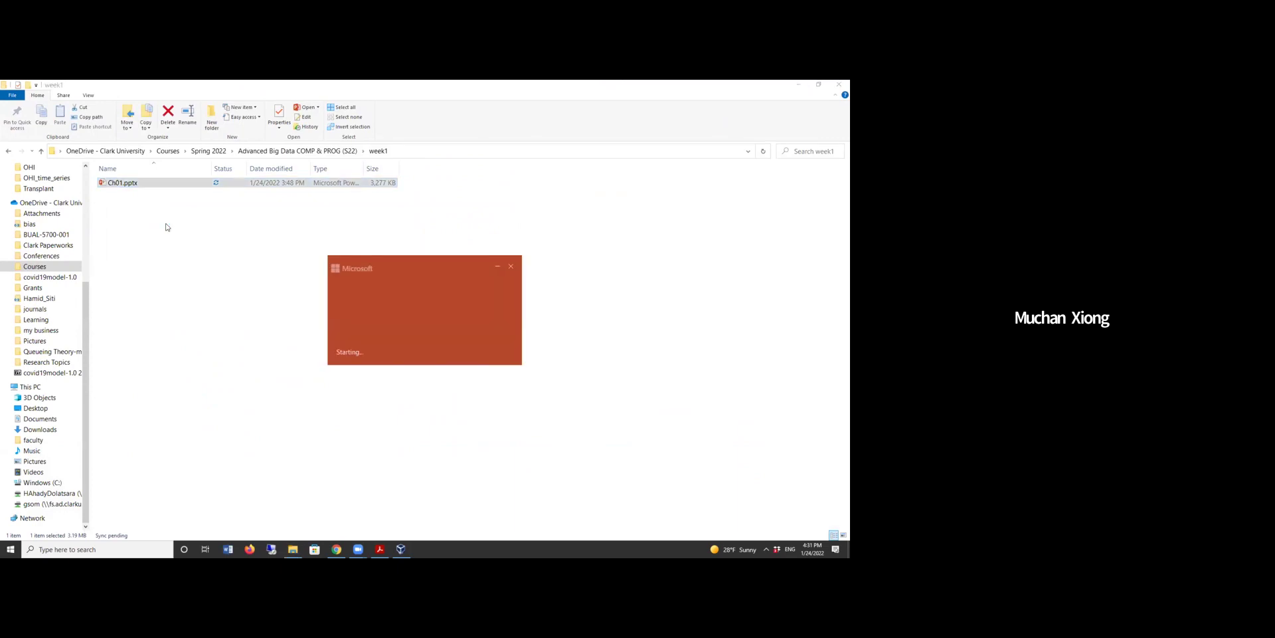